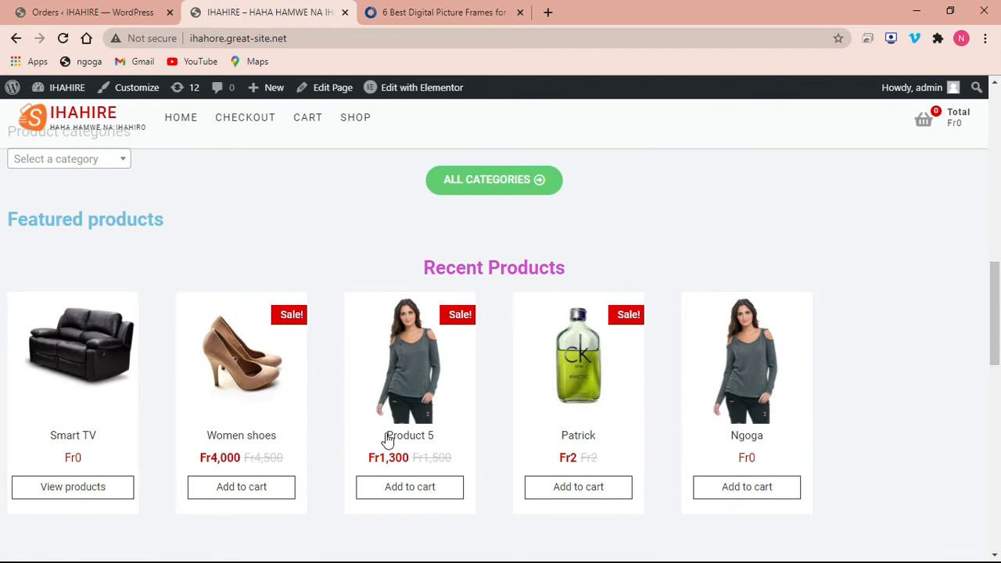
- Open the site's admin dashboard from the shop's home page
left_click_drag(998, 315, 997, 448)
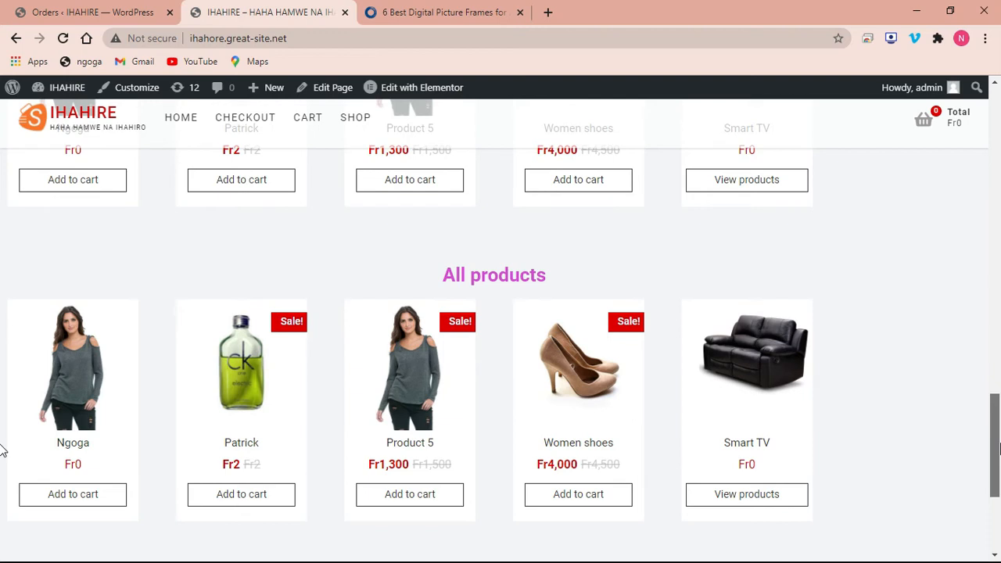
left_click_drag(997, 448, 998, 420)
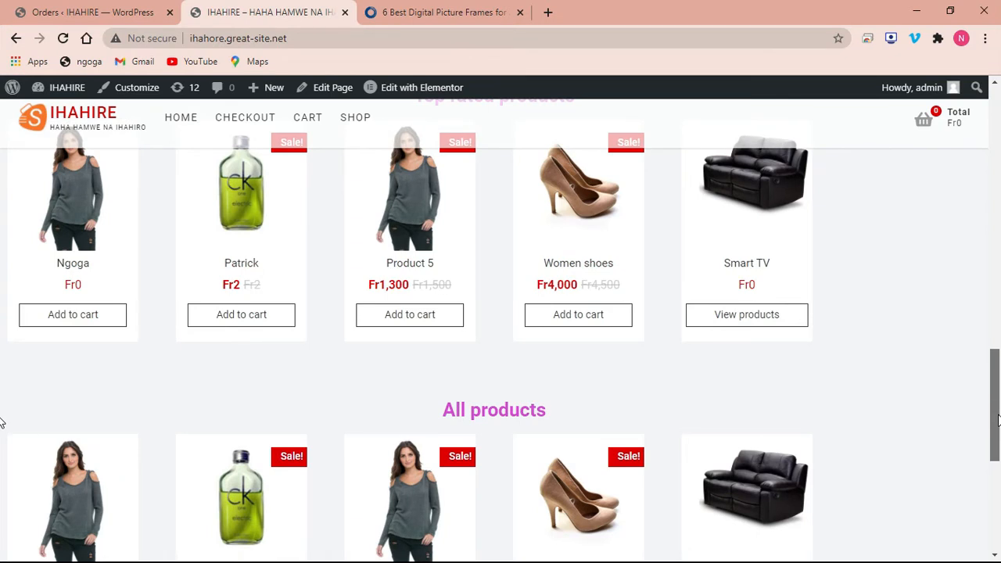
left_click_drag(997, 417, 998, 234)
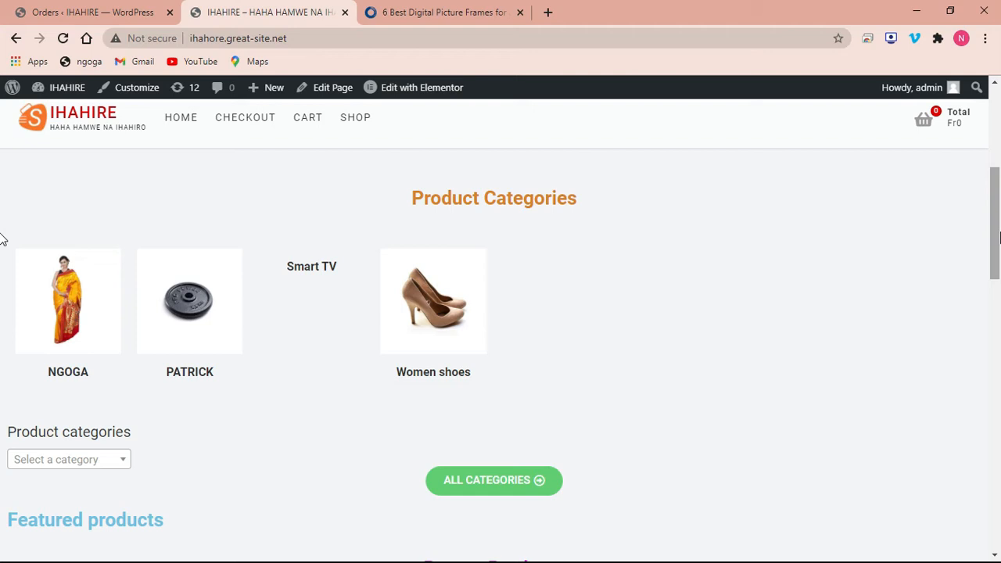
mouse_move(283, 97)
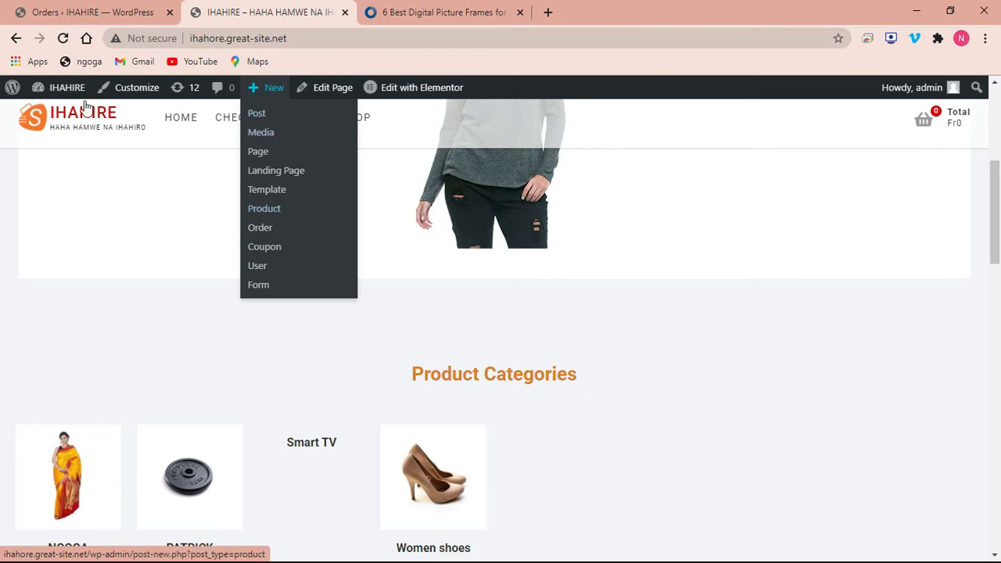
mouse_move(65, 100)
left_click(68, 124)
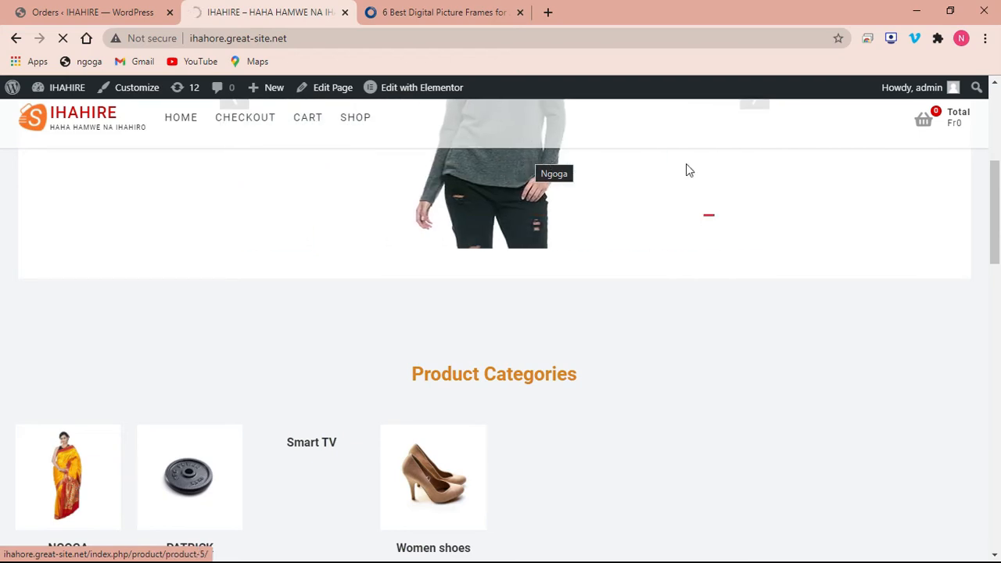
left_click_drag(997, 181, 999, 247)
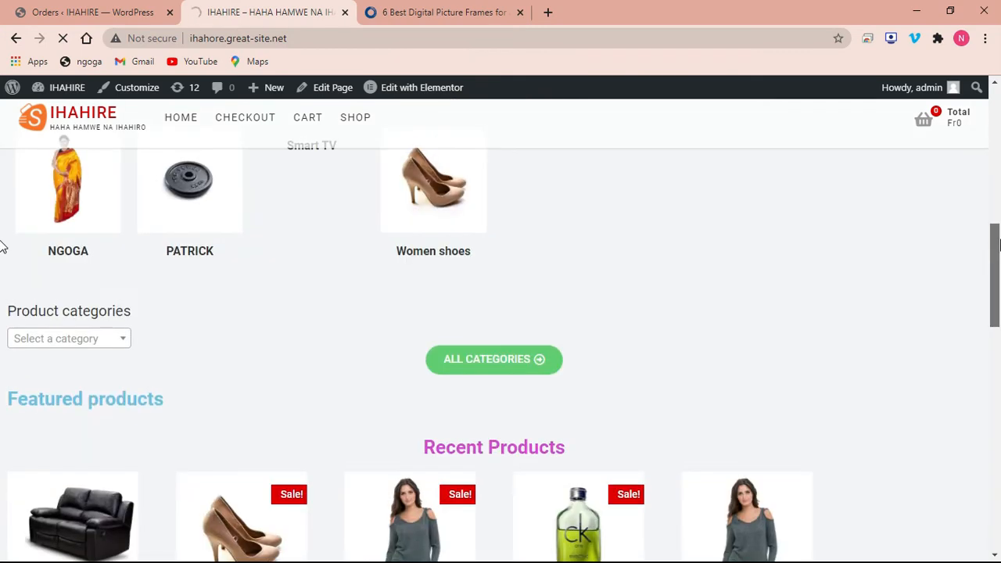
left_click_drag(999, 245, 999, 334)
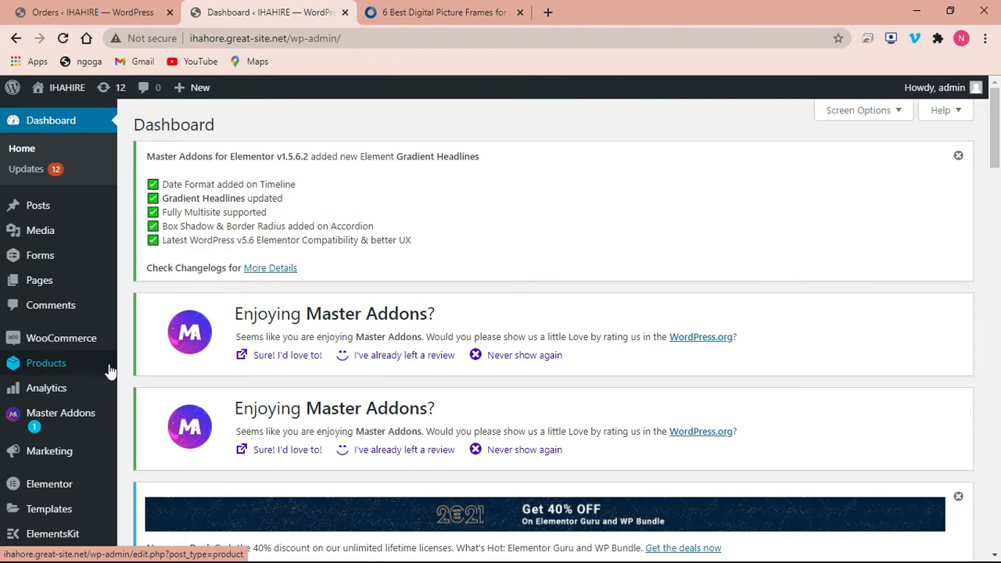
- Start a new product and name it "Online product"
left_click(82, 366)
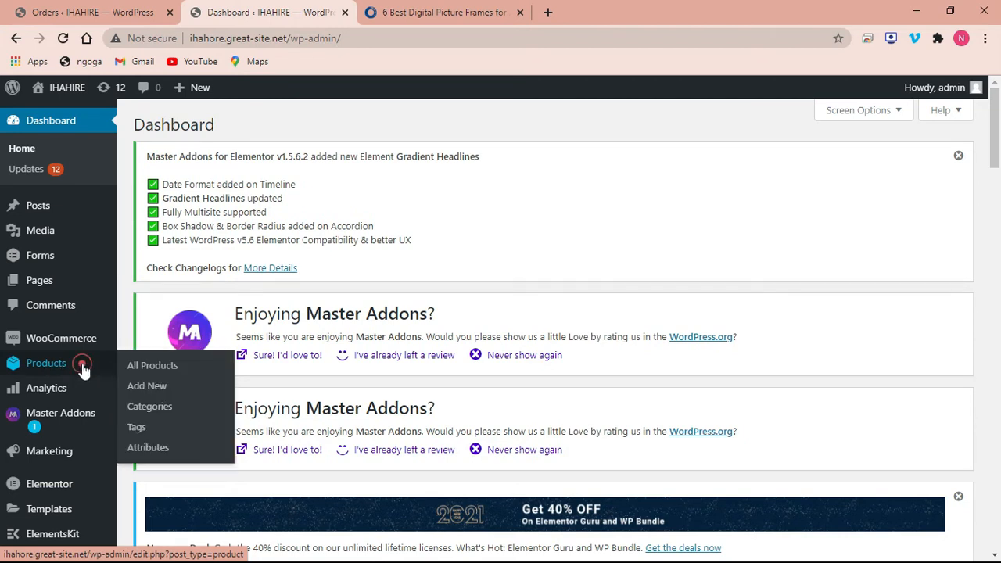
left_click(148, 387)
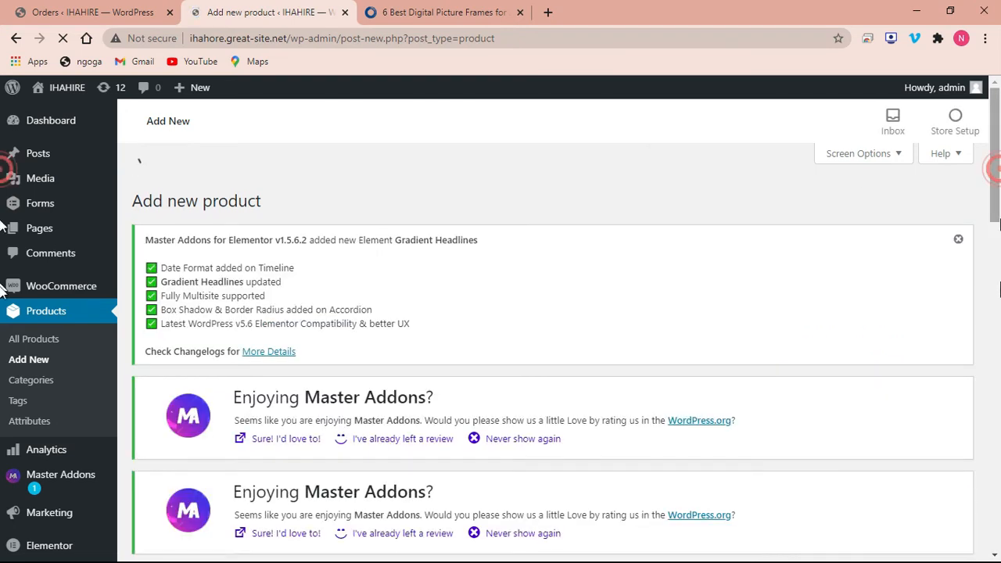
scroll(744, 284, "down", 4)
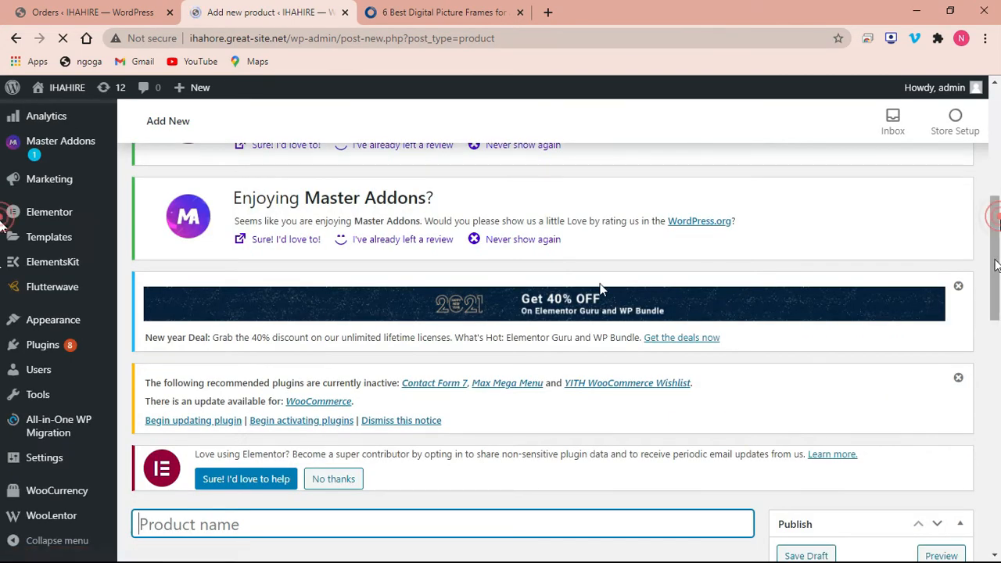
scroll(600, 289, "down", 2)
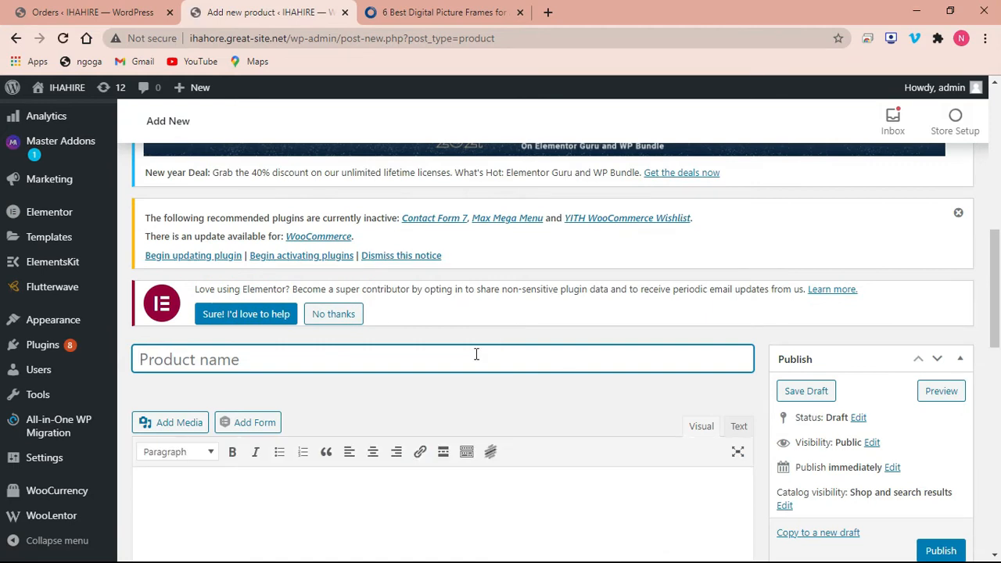
type("Online ")
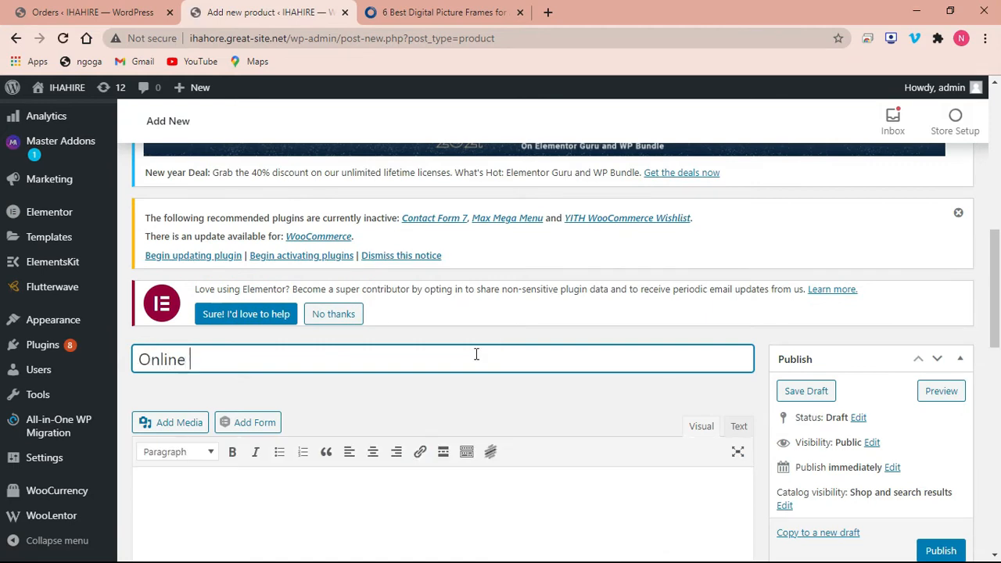
type("product")
- Set the product's regular price to 48000 and its sale price to 47000
scroll(997, 379, "down", 3)
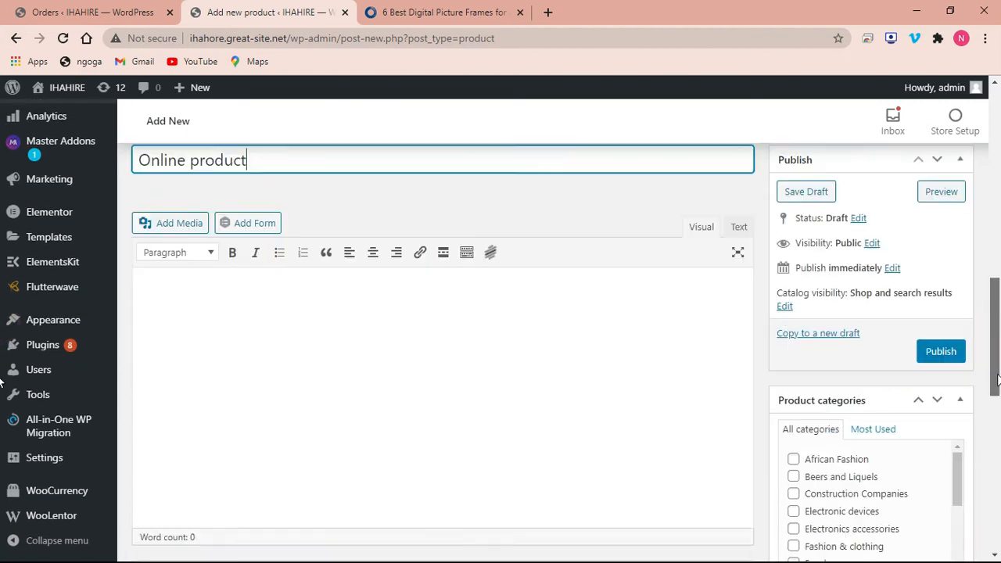
mouse_move(996, 379)
left_mouse_down()
mouse_move(994, 413)
mouse_move(994, 397)
left_mouse_up()
left_click(511, 302)
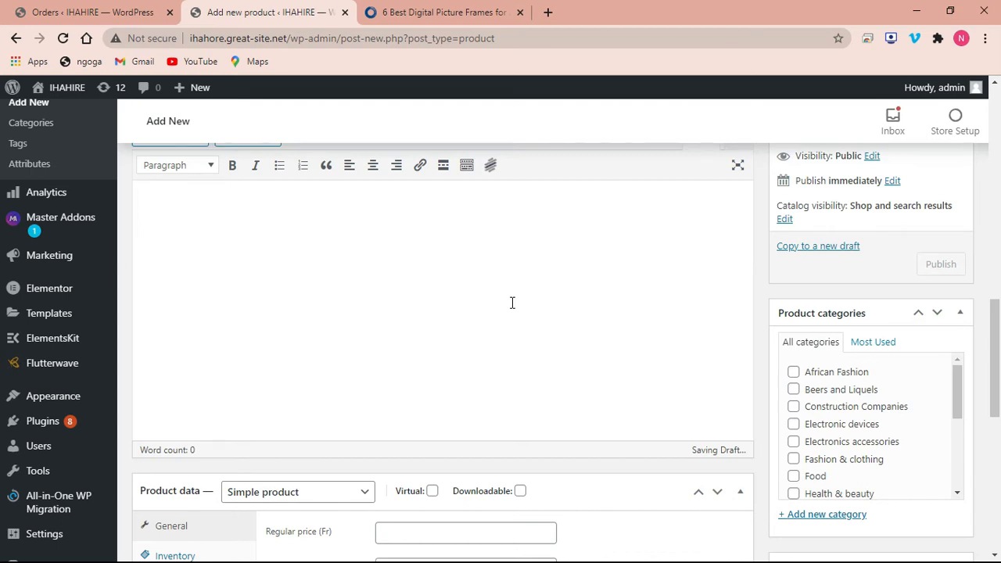
left_click_drag(997, 322, 997, 377)
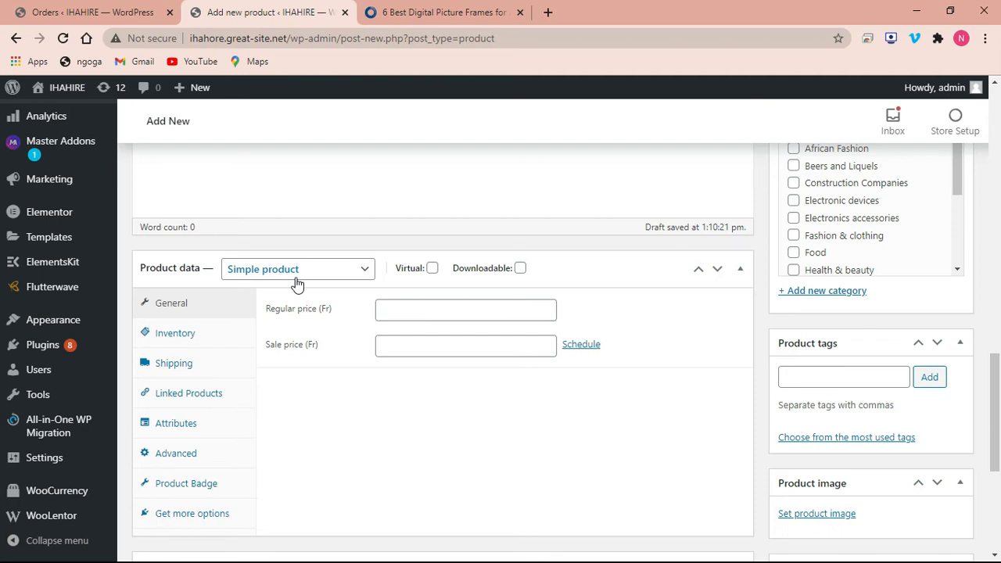
left_click(409, 306)
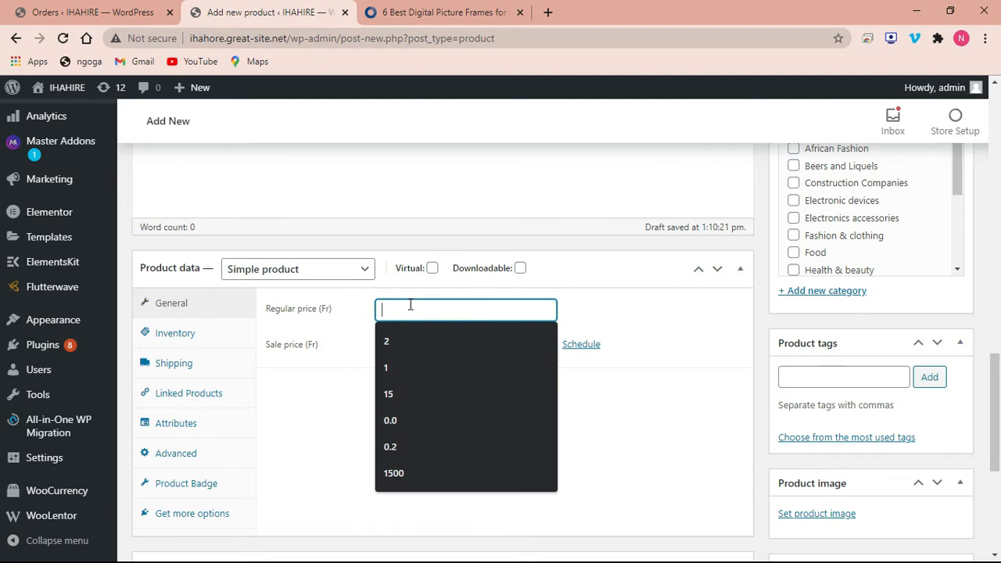
type("48000")
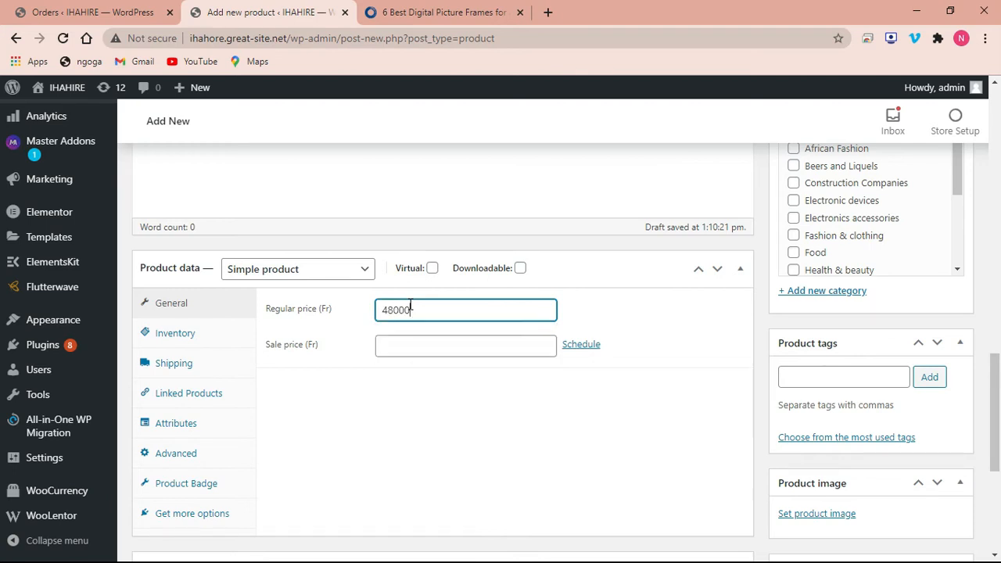
left_click(408, 339)
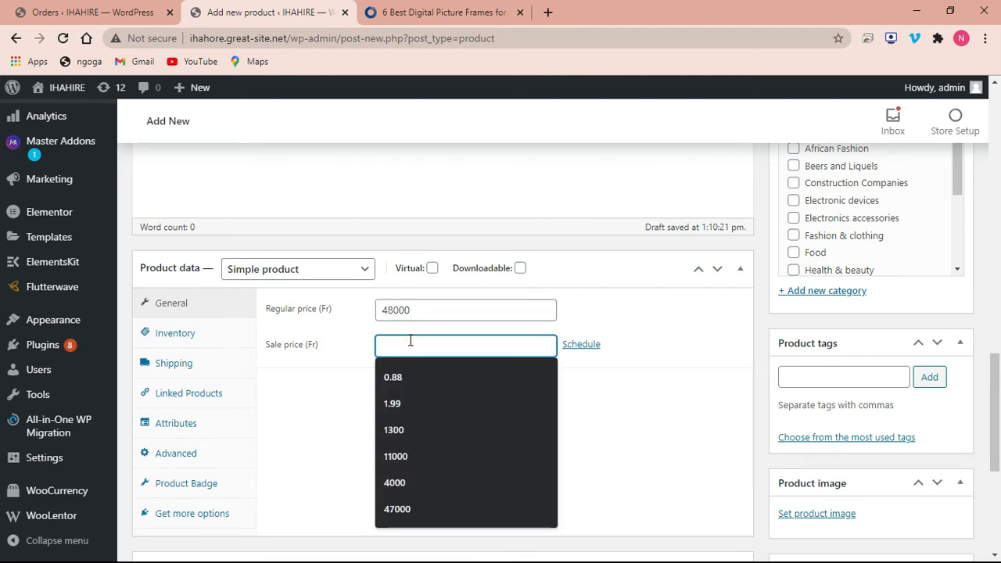
type("47000")
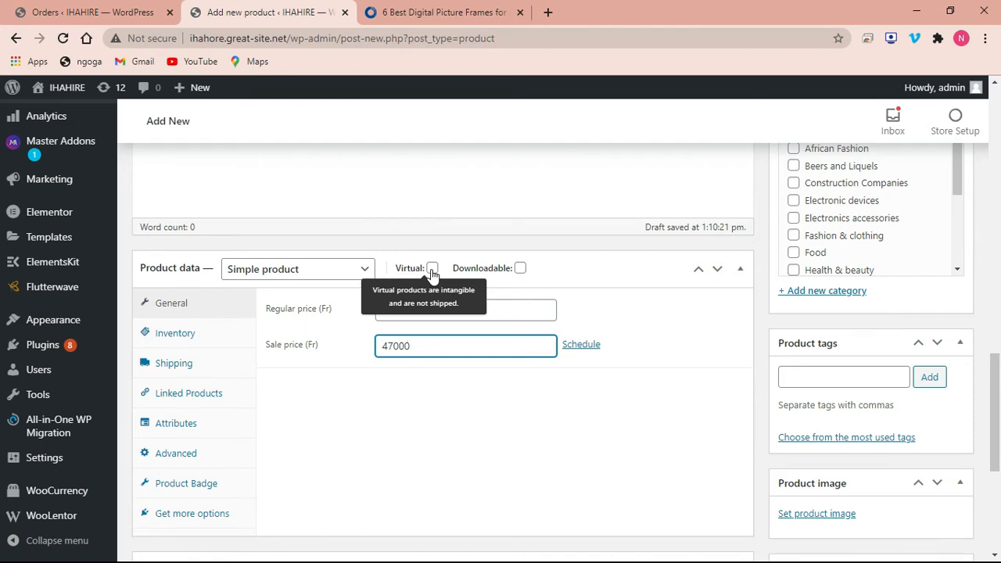
- Try the Downloadable option on the product and look at the available product types
left_click(520, 268)
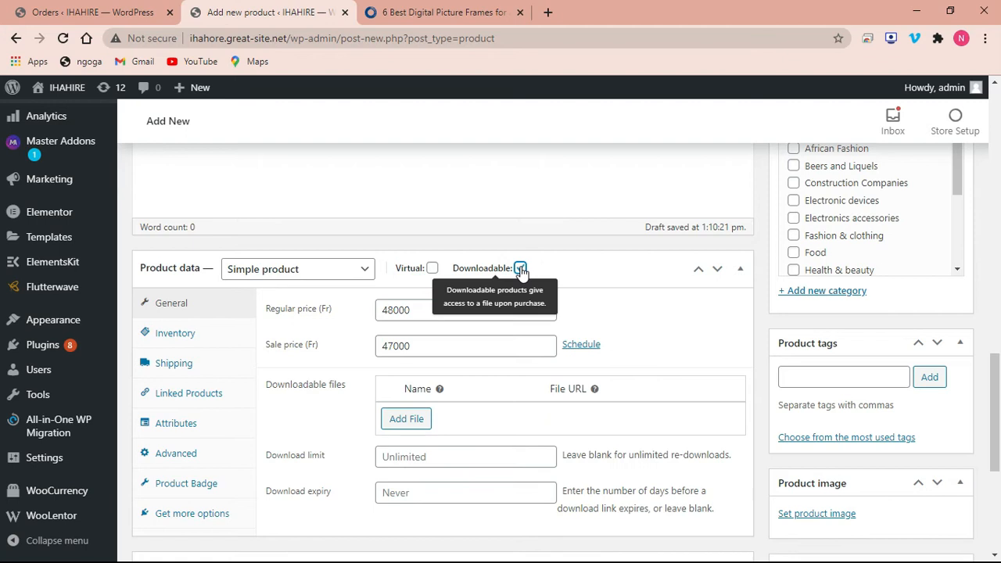
left_click(520, 268)
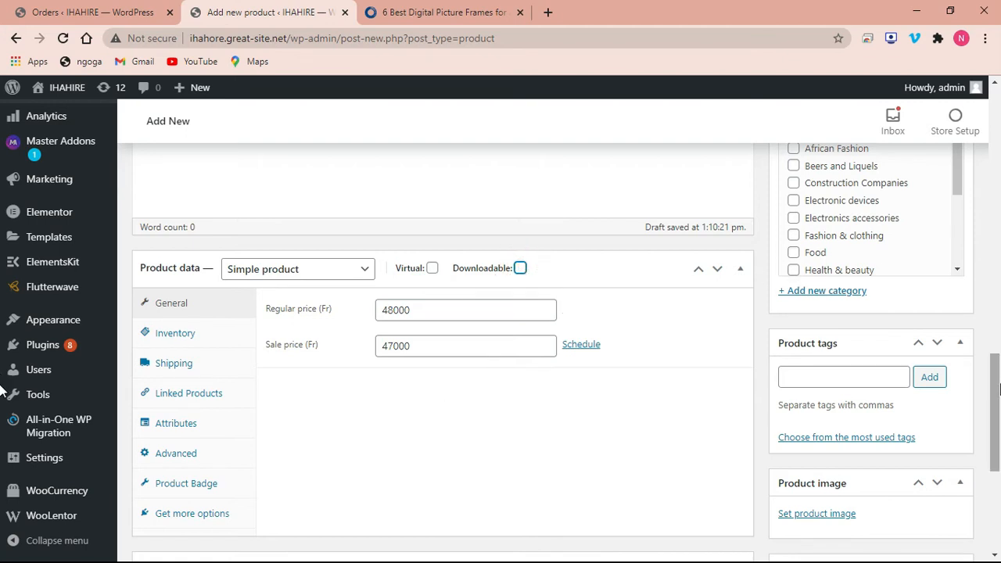
left_click(352, 274)
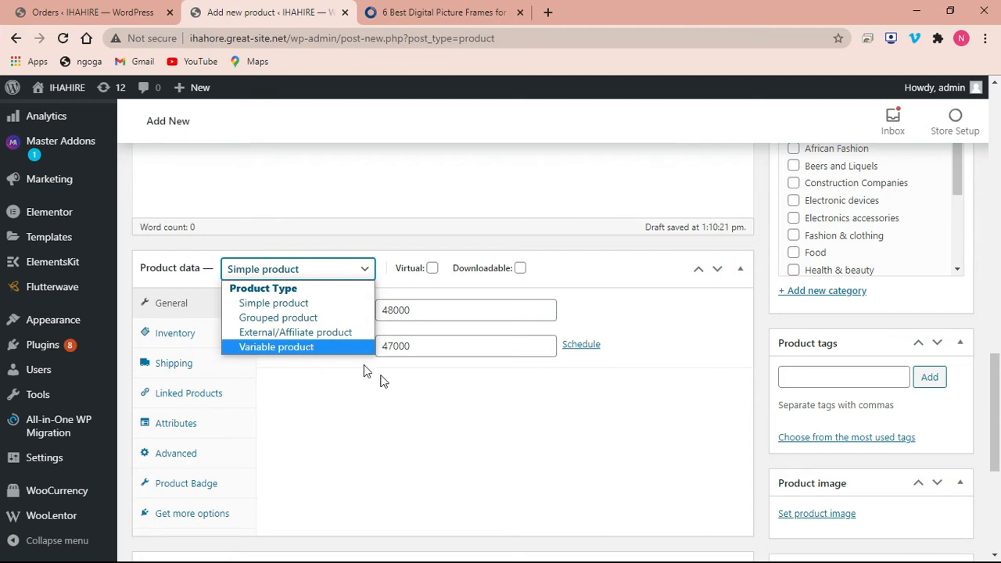
left_click(446, 392)
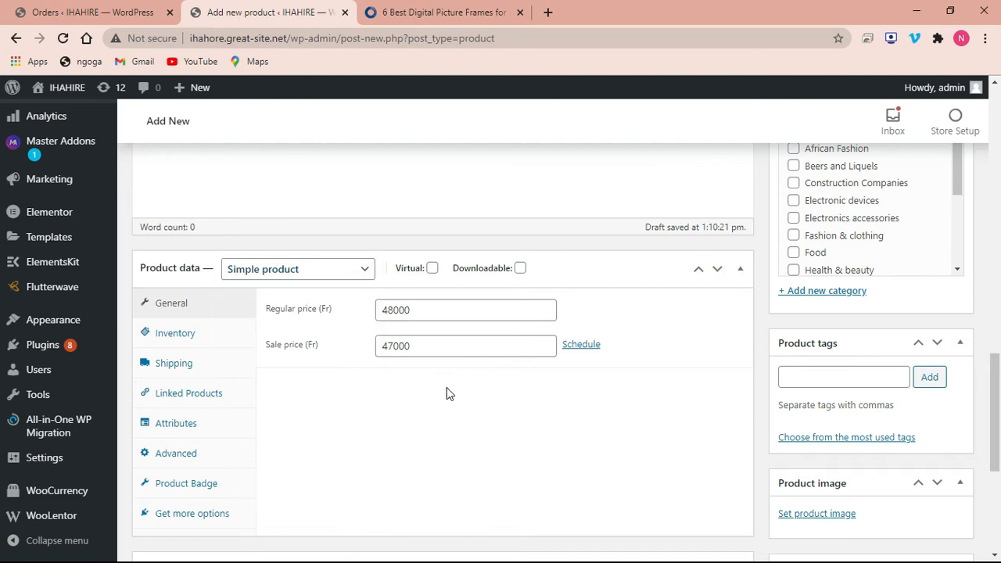
- Write the product short description "This the more important product for students"
mouse_move(992, 369)
left_mouse_down()
mouse_move(1000, 475)
mouse_move(999, 361)
left_mouse_up()
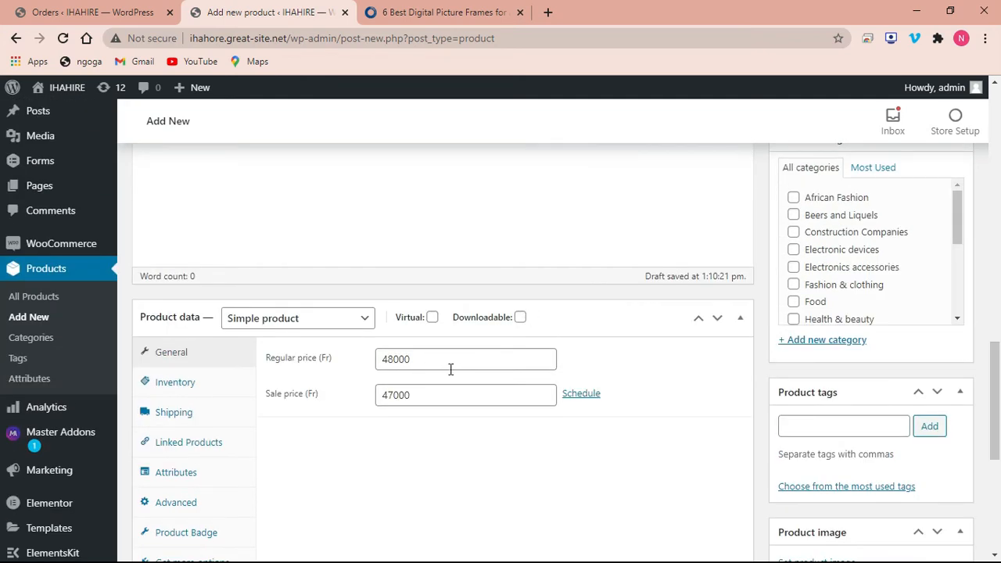
left_click_drag(999, 407, 999, 420)
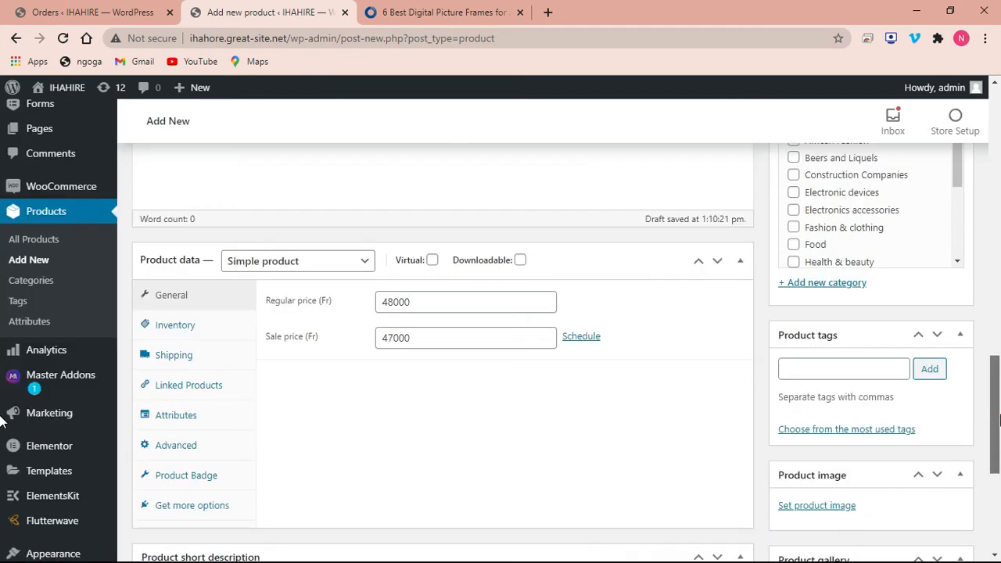
scroll(999, 420, "down", 2)
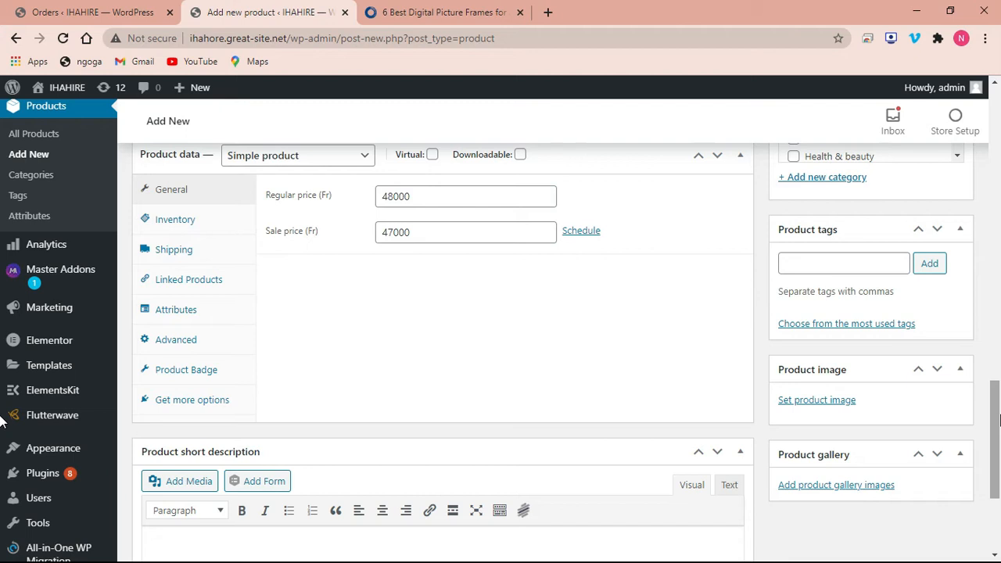
scroll(11, 461, "down", 3)
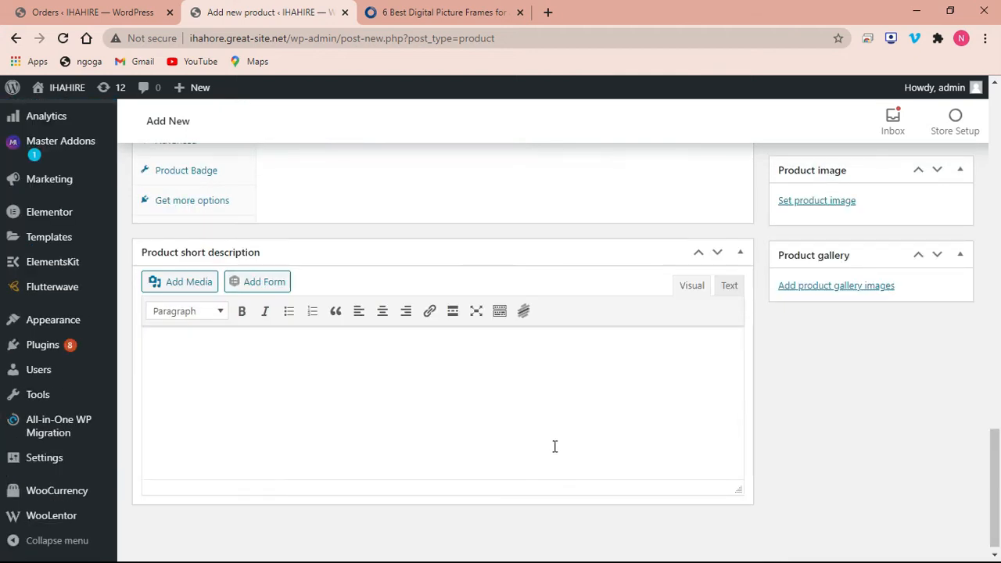
left_click(485, 374)
type("This i")
key("BackSpace")
key("BackSpace")
type("thke")
key("BackSpace")
key("BackSpace")
key("BackSpace")
type("e more impora")
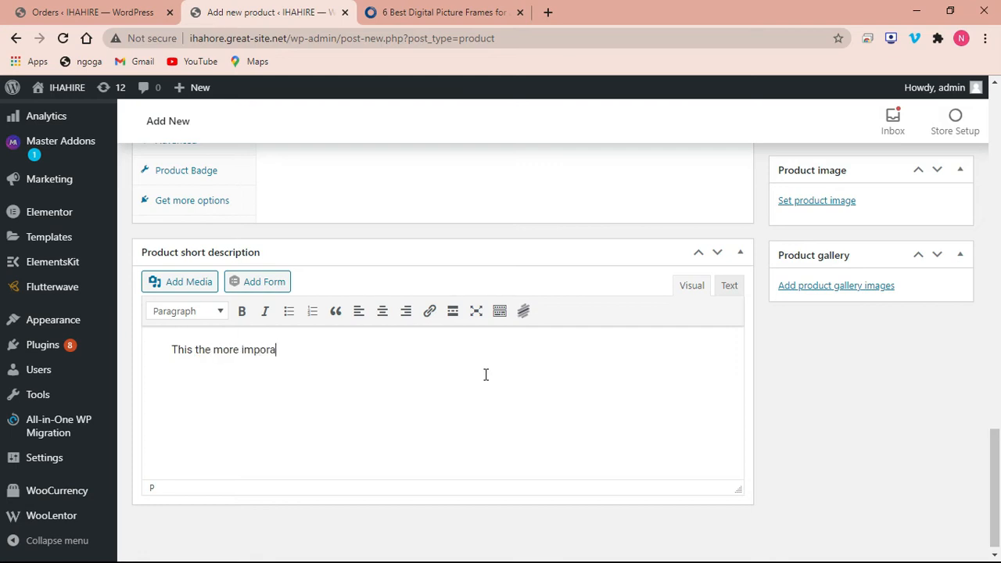
key("BackSpace")
type("tant product for students")
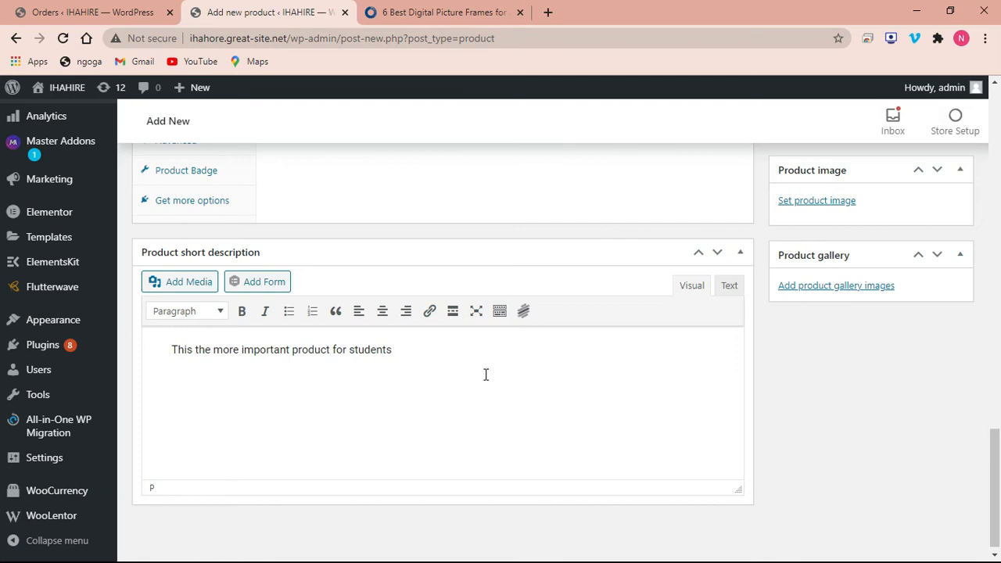
- Assign the product to the Online university category
scroll(2, 426, "up", 1)
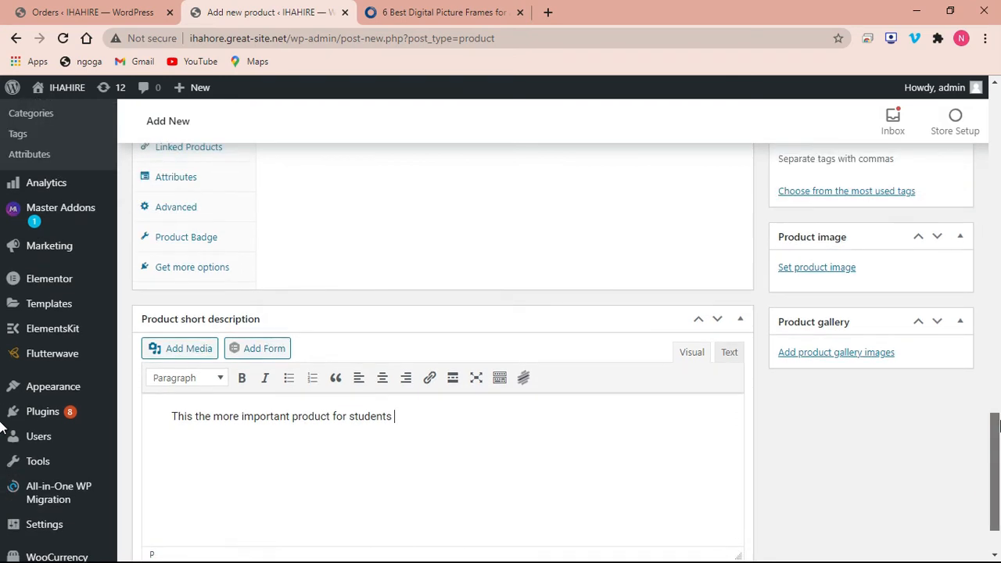
scroll(2, 491, "down", 1)
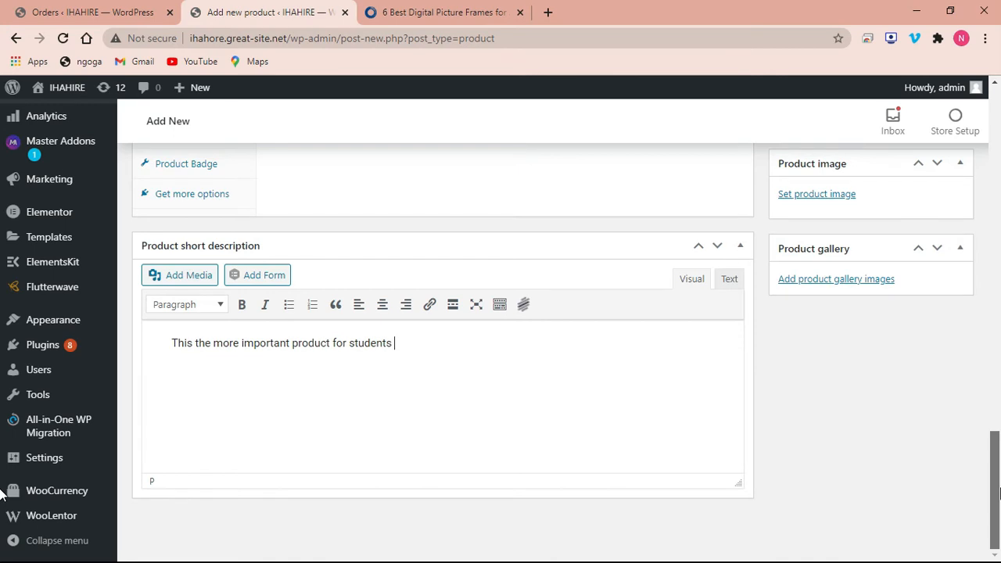
scroll(3, 493, "up", 5)
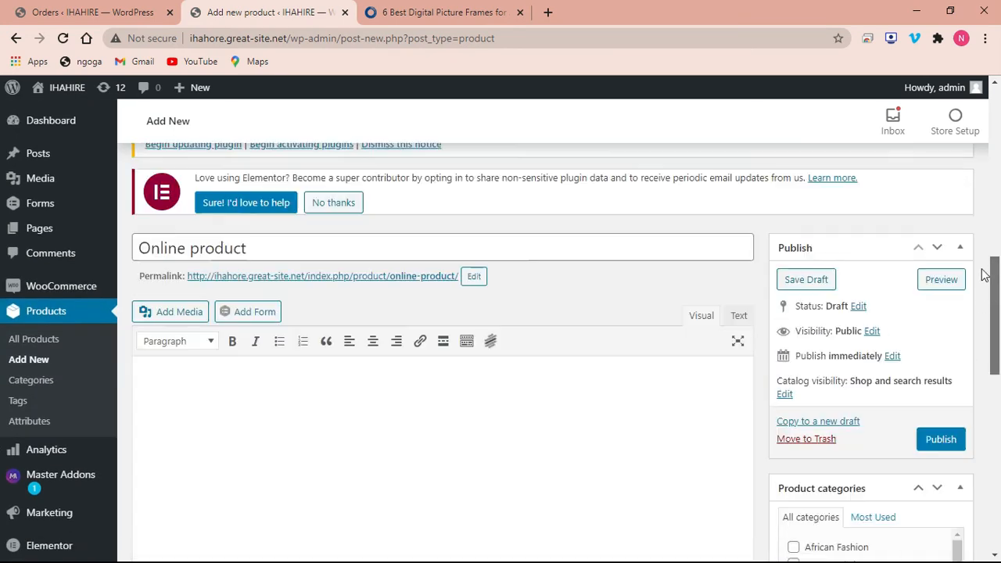
scroll(984, 295, "down", 5)
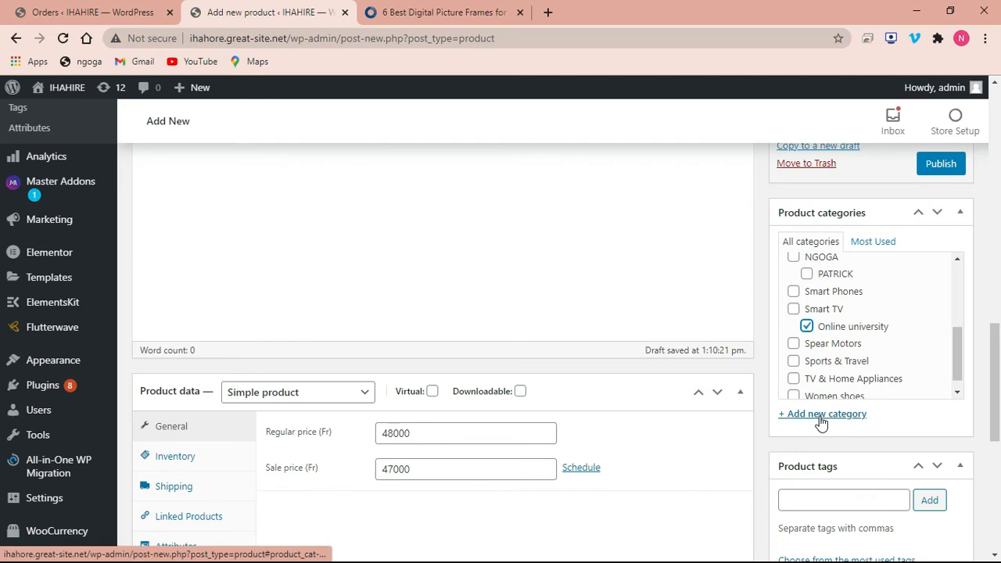
- Add the tag "online" to the product
left_click_drag(995, 383, 996, 444)
left_click(841, 259)
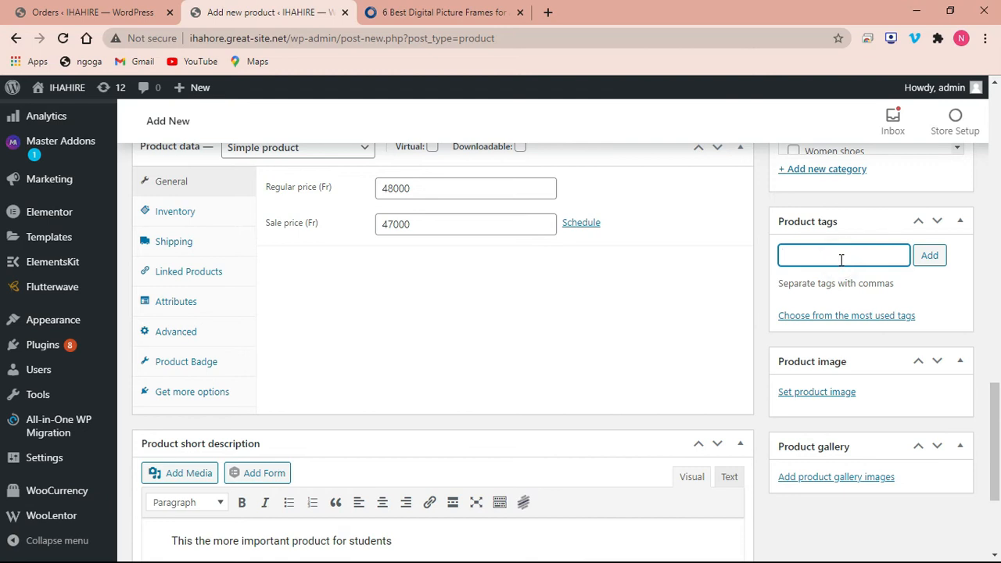
type("online")
left_click(932, 258)
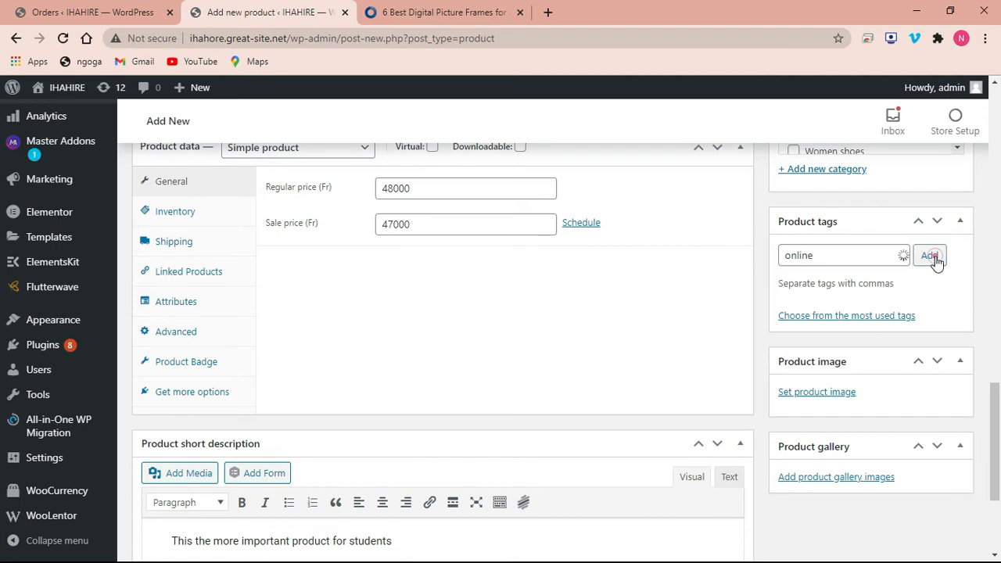
- Set Digital-Photo-Frames.png from the media library as the product image
left_click_drag(993, 394, 992, 433)
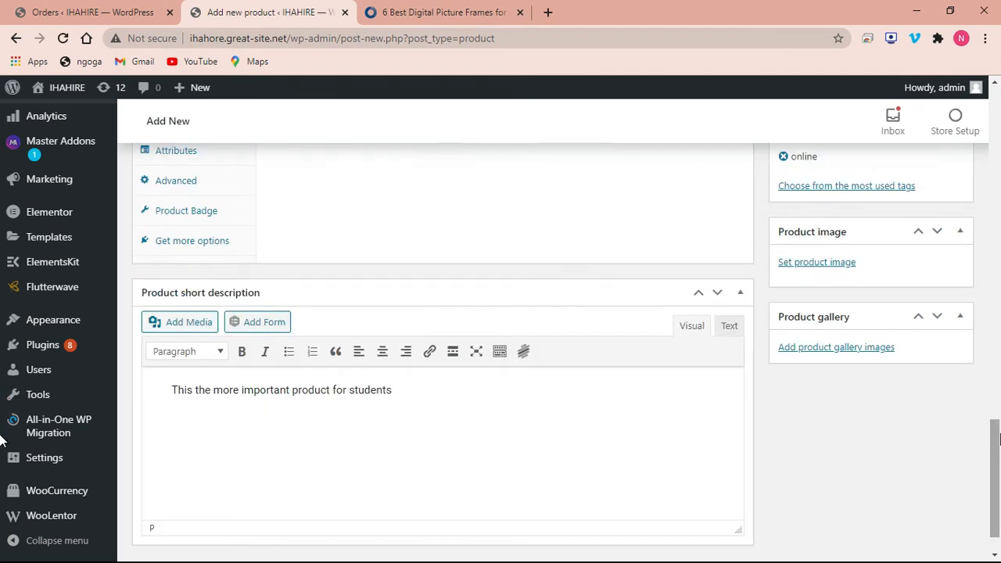
left_click(821, 263)
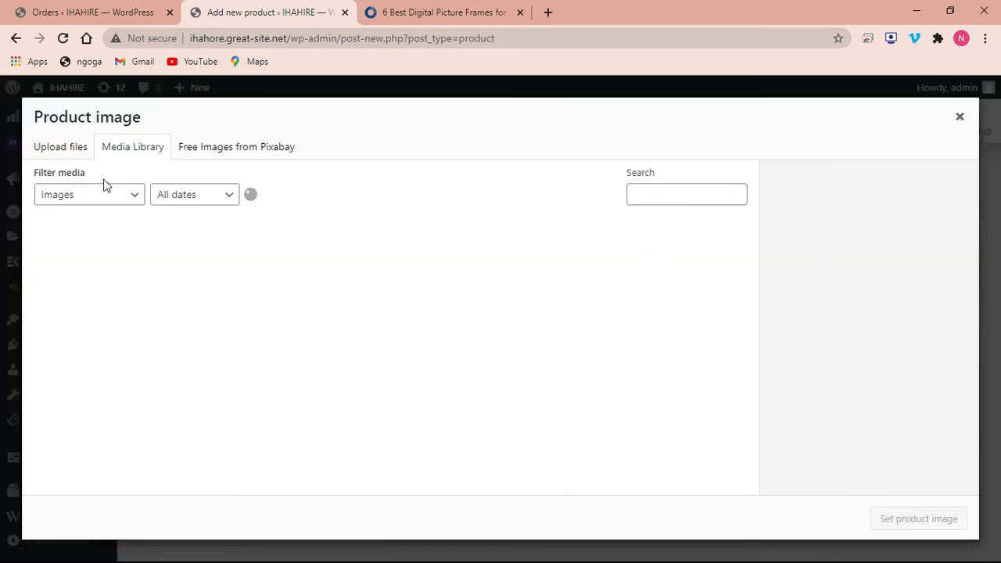
left_click(101, 271)
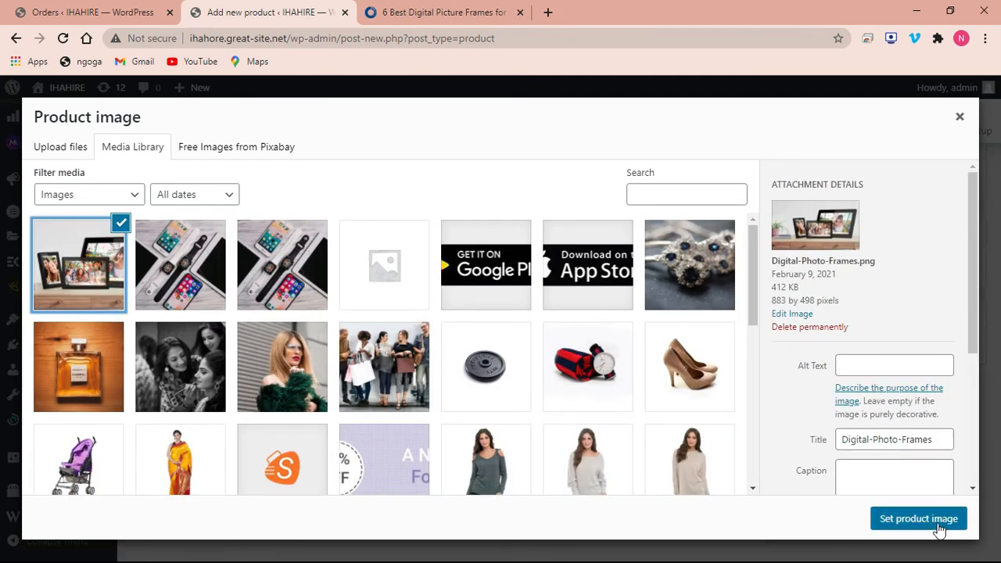
left_click(918, 519)
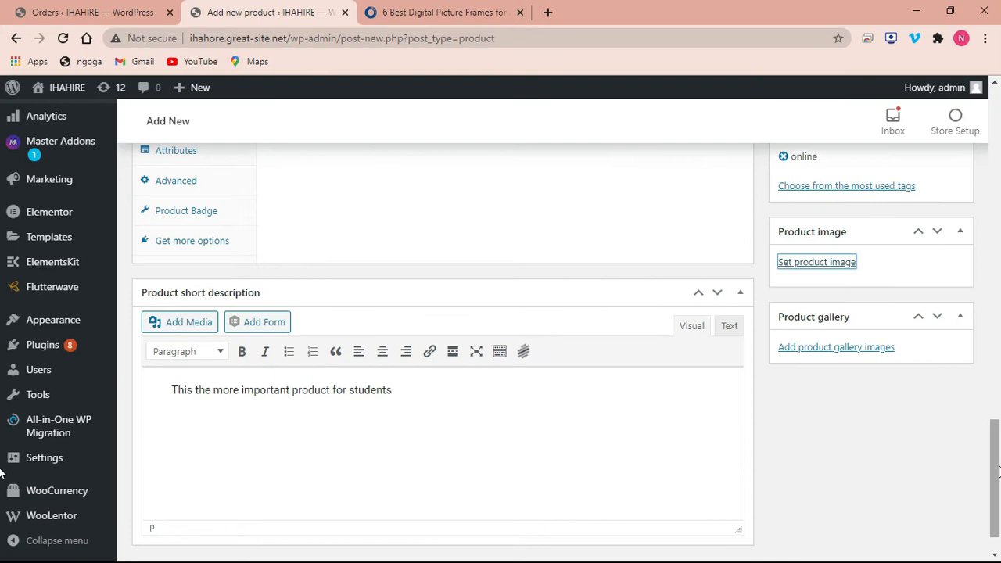
- Publish the Online product
left_click_drag(990, 458, 995, 336)
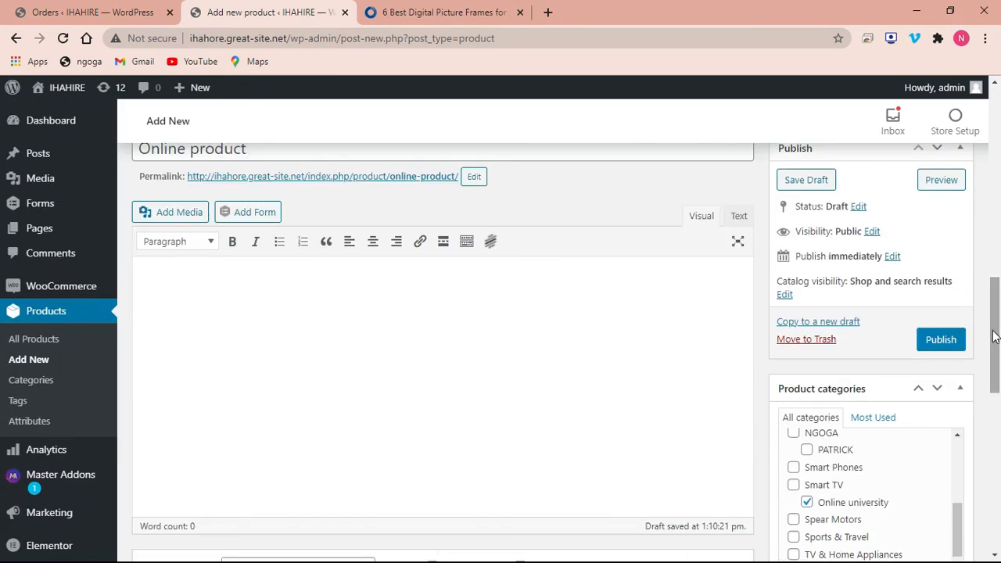
left_click(956, 340)
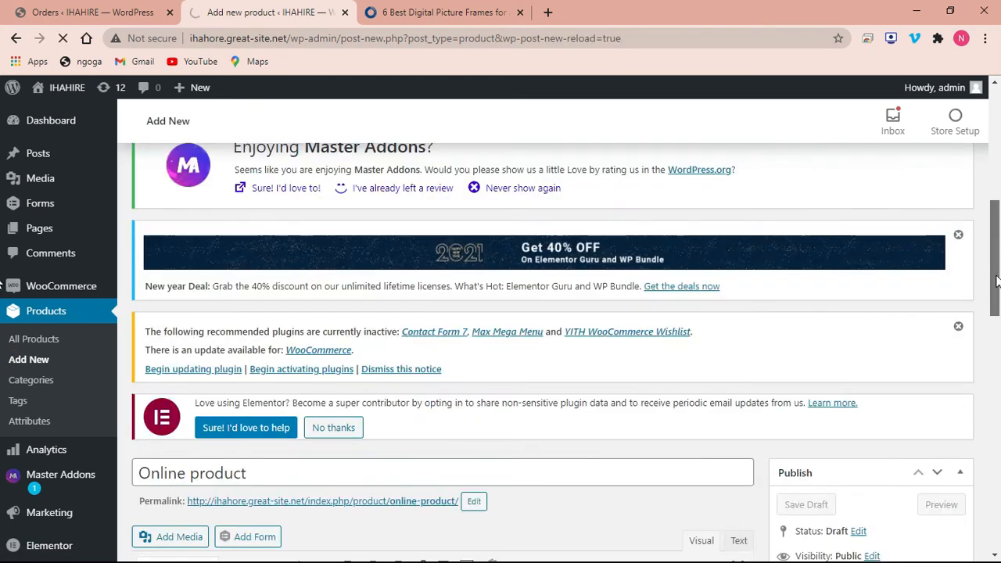
left_click_drag(995, 276, 995, 394)
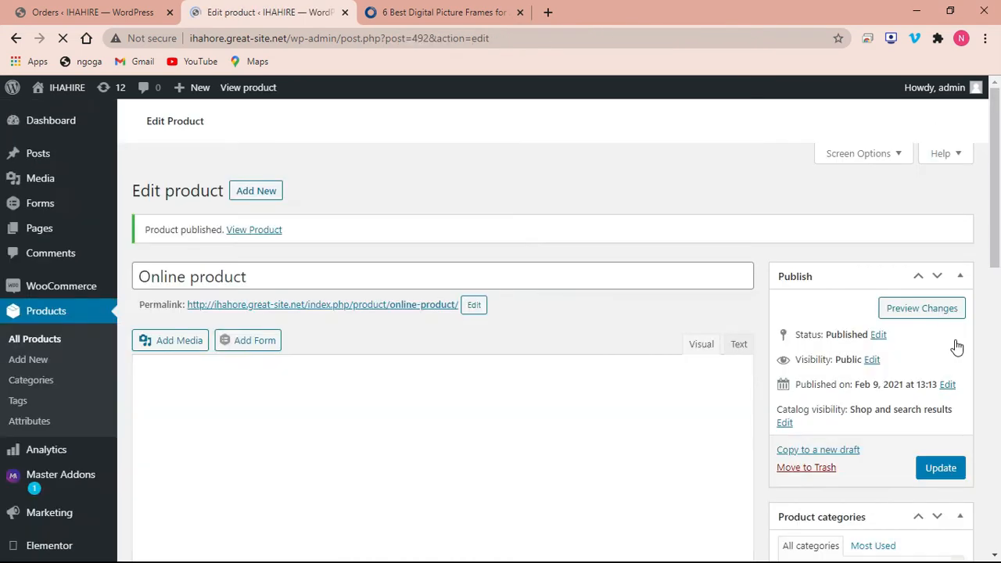
- Look through the product type choices and the Inventory, Shipping, Linked Products and Attributes settings of the published product
left_click_drag(995, 270, 997, 313)
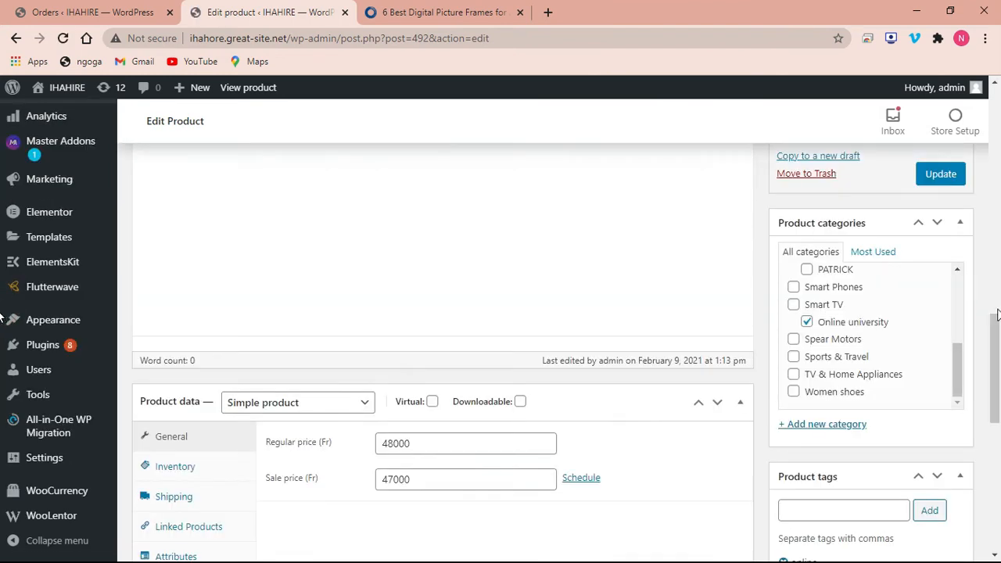
left_click(364, 403)
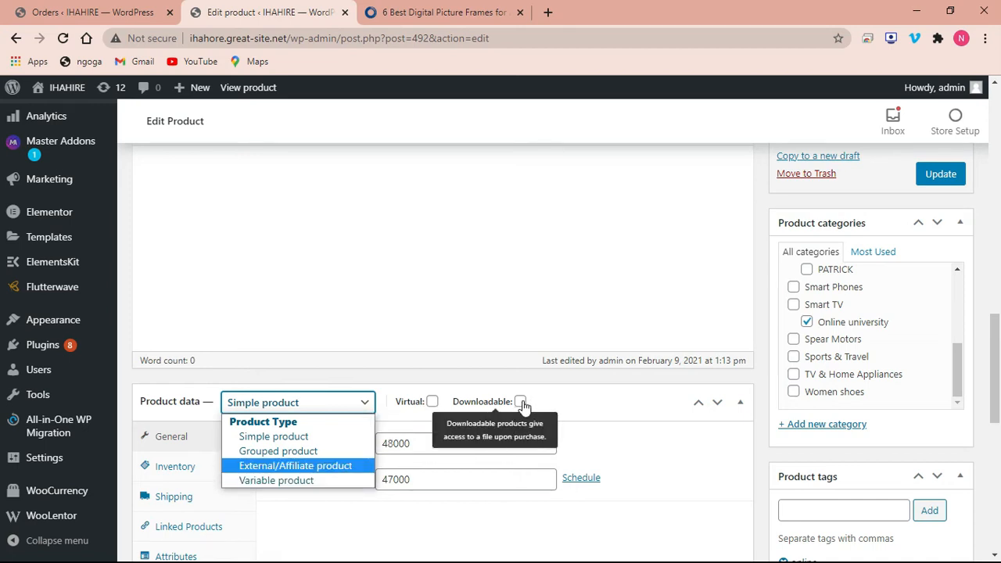
left_click(188, 467)
left_click_drag(998, 339, 998, 451)
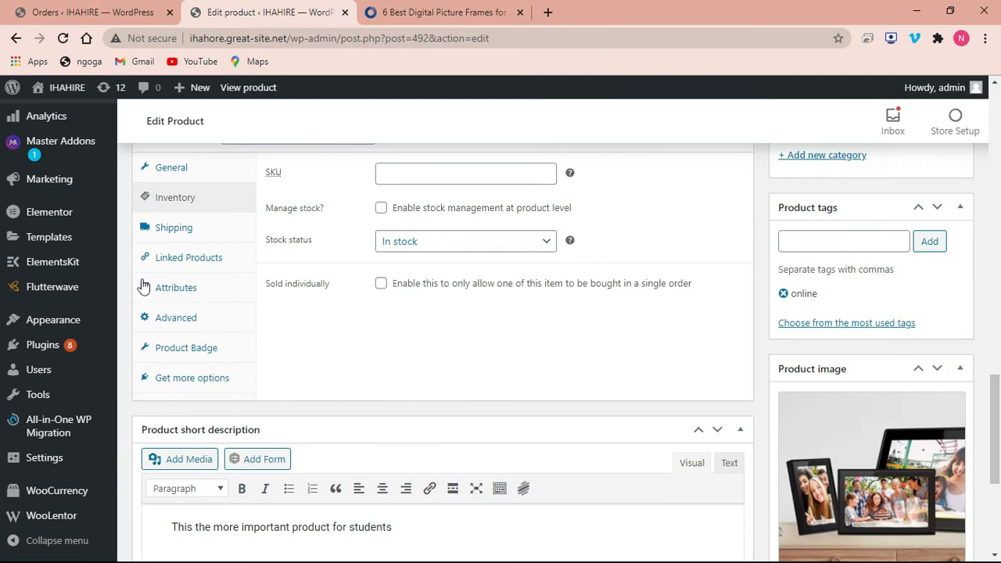
left_click(189, 235)
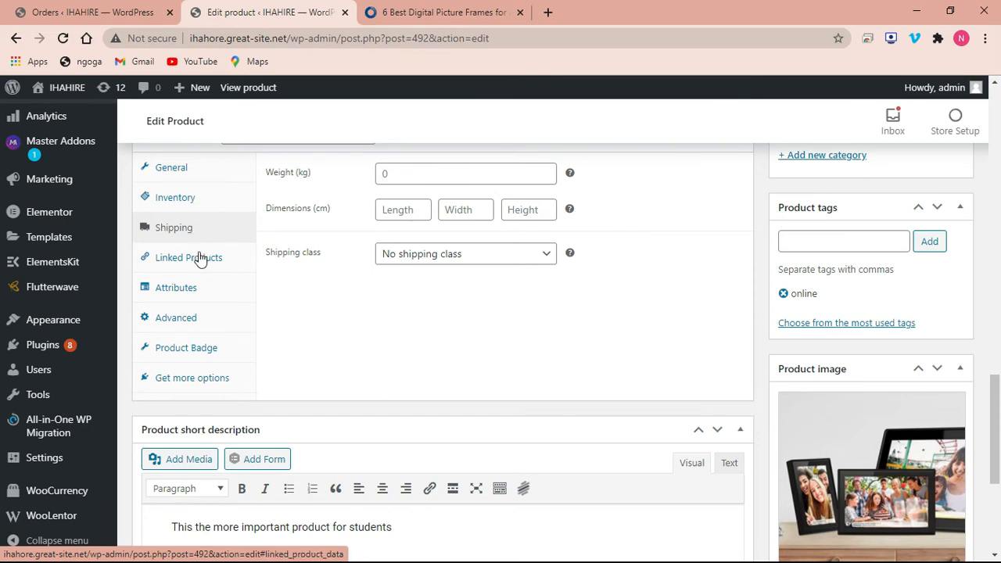
left_click(200, 260)
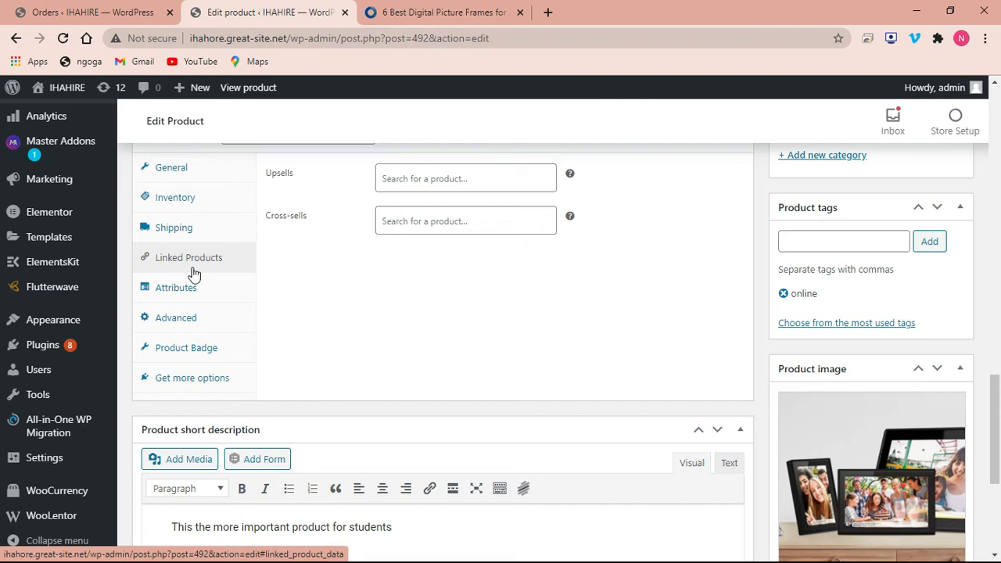
left_click(188, 290)
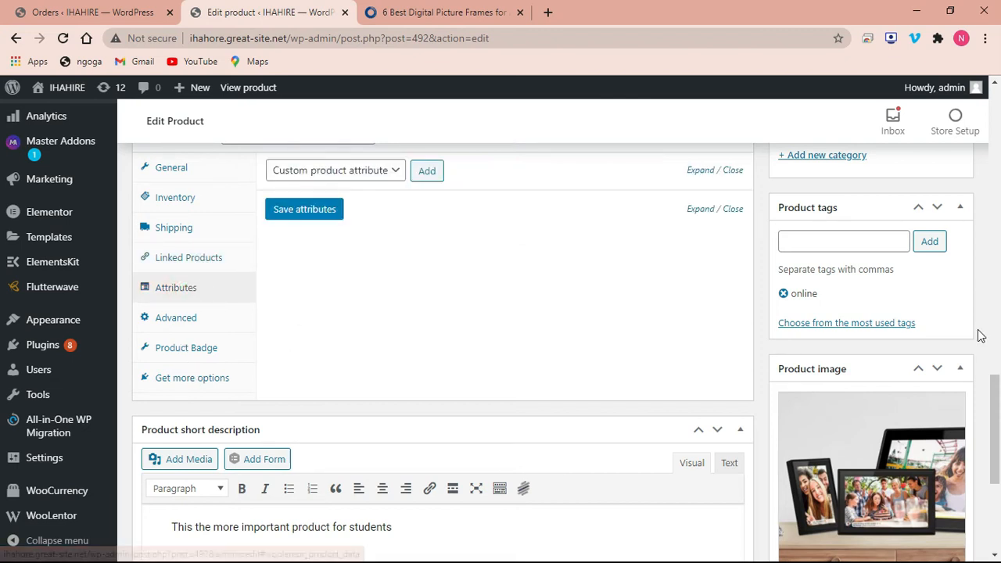
- Open the published product's shop page and close the digital picture frames article
left_click_drag(994, 430, 998, 355)
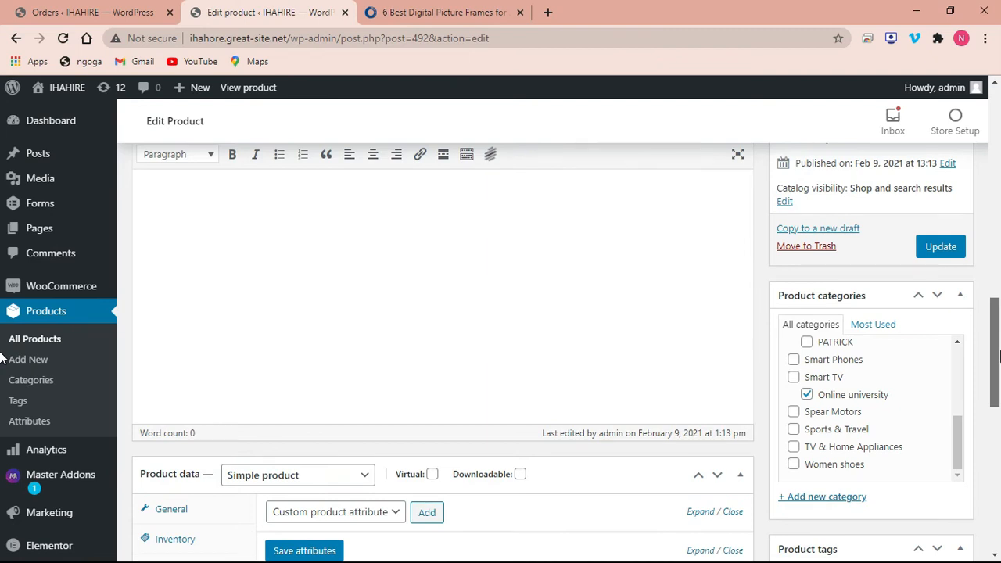
left_click_drag(998, 356, 997, 184)
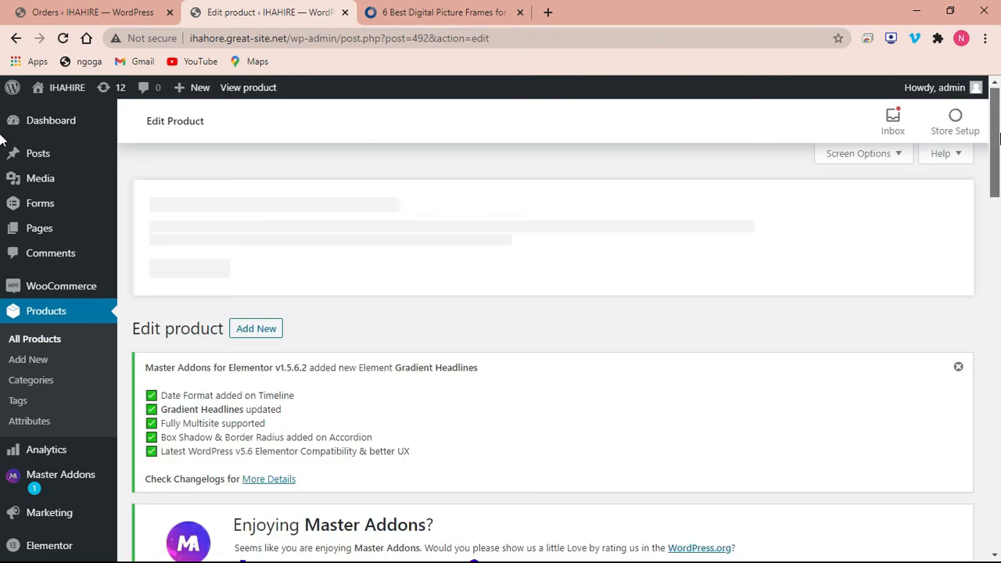
scroll(2, 186, "down", 6)
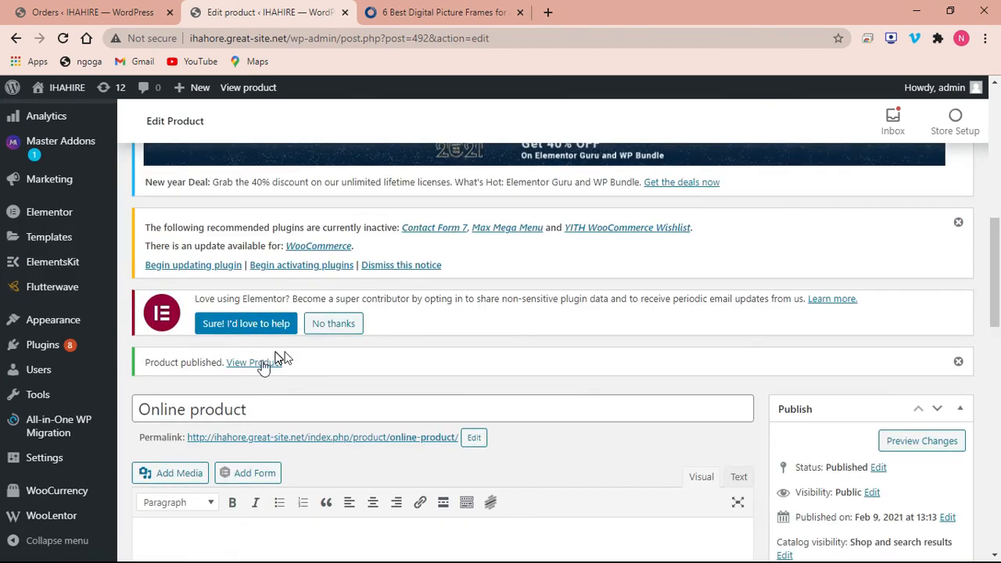
left_click(254, 366)
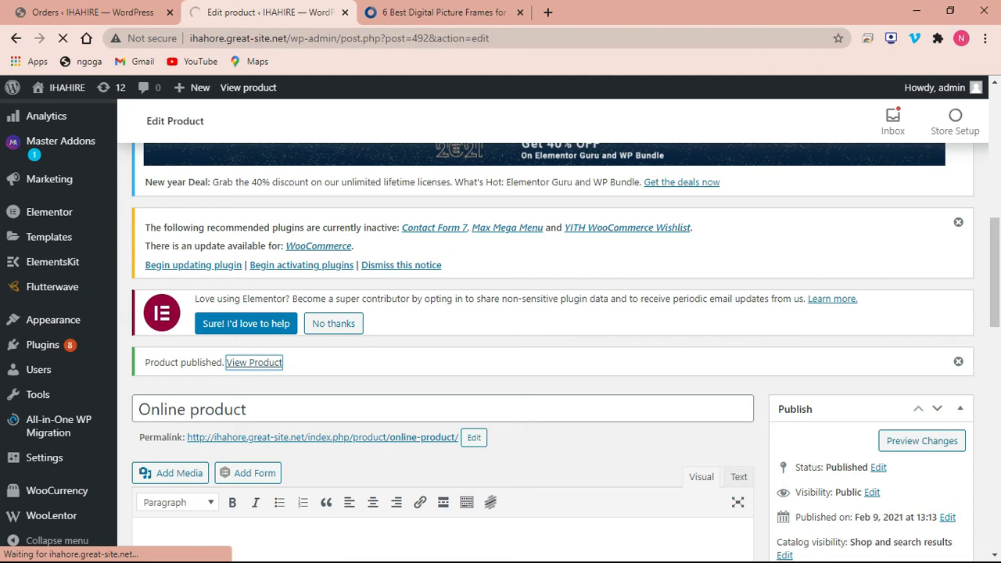
left_click(520, 13)
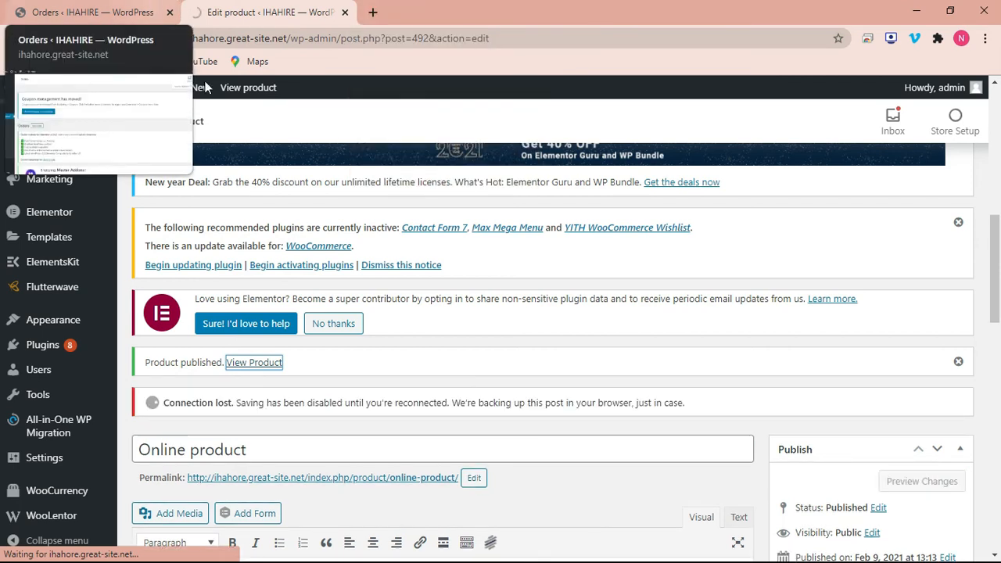
left_click_drag(996, 272, 998, 168)
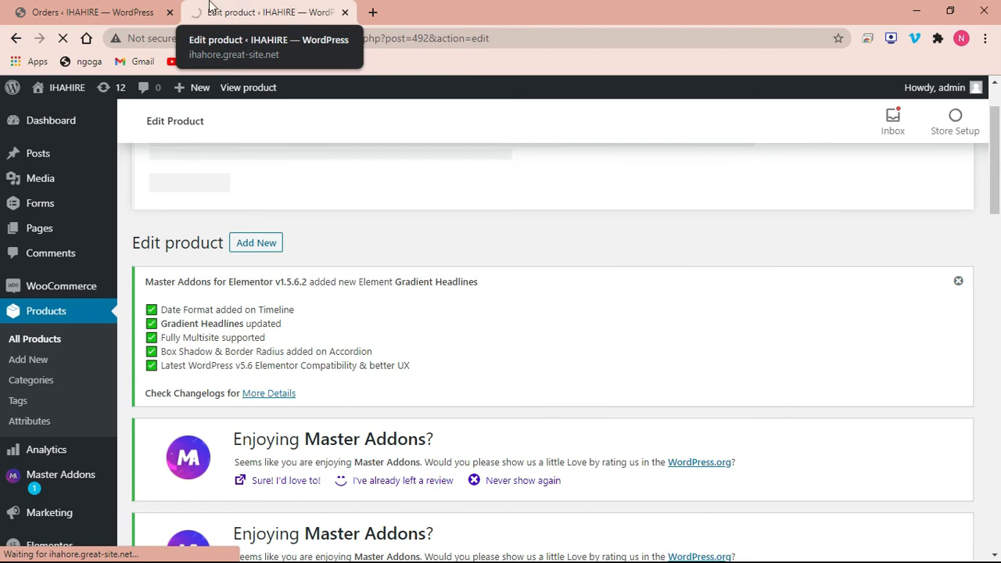
left_click(103, 9)
mouse_move(995, 234)
left_mouse_down()
mouse_move(995, 260)
mouse_move(995, 224)
left_mouse_up()
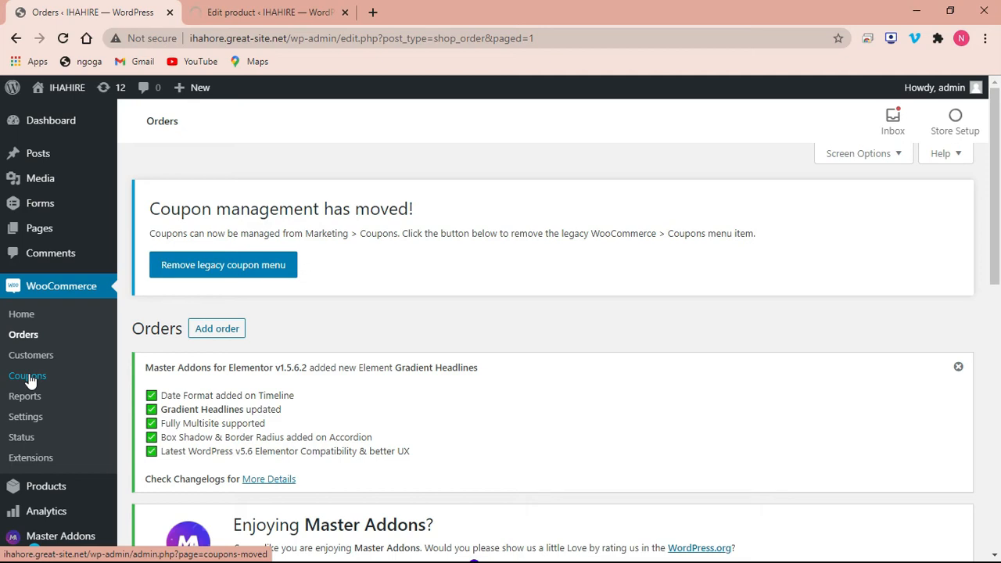
mouse_move(999, 184)
left_mouse_down()
mouse_move(999, 196)
mouse_move(996, 178)
left_mouse_up()
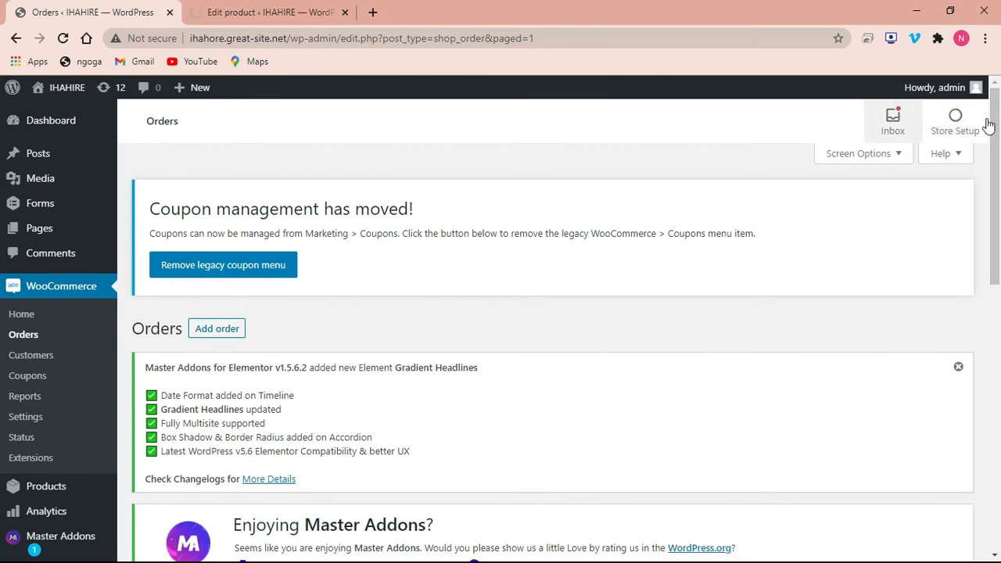
scroll(999, 245, "down", 3)
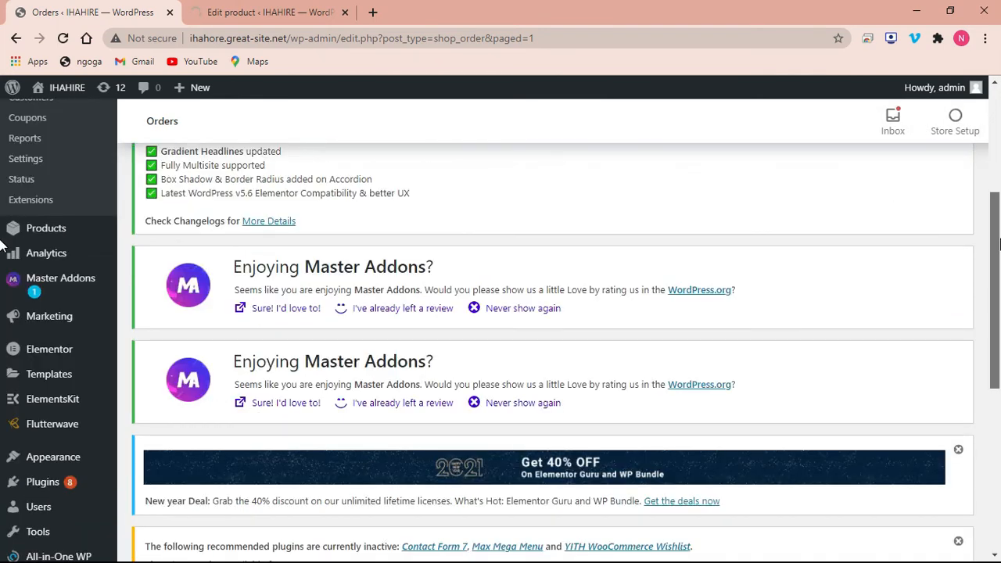
mouse_move(36, 227)
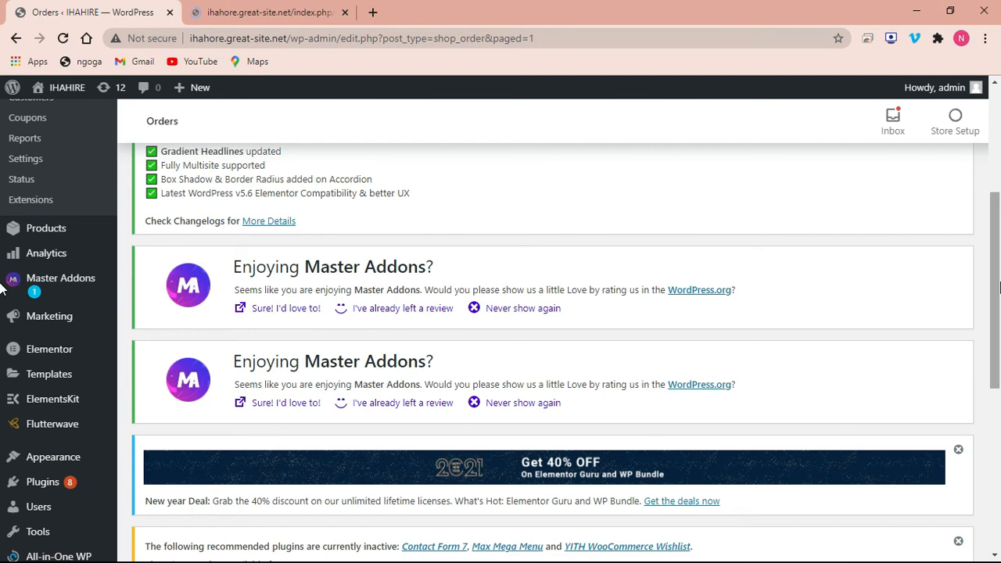
scroll(993, 287, "up", 4)
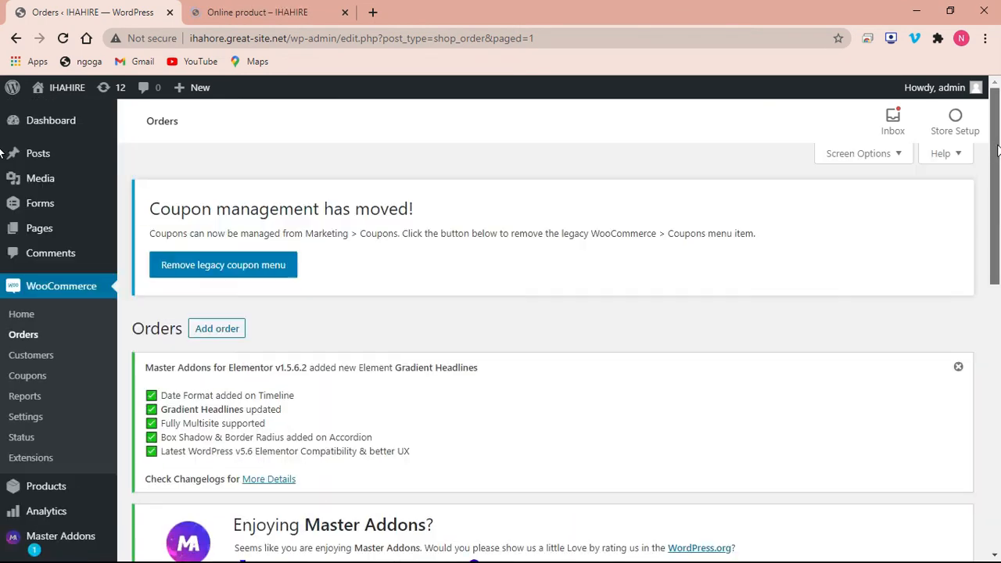
- Examine the Online product page in the shop, including its image, prices, description, category and tag
left_click(233, 10)
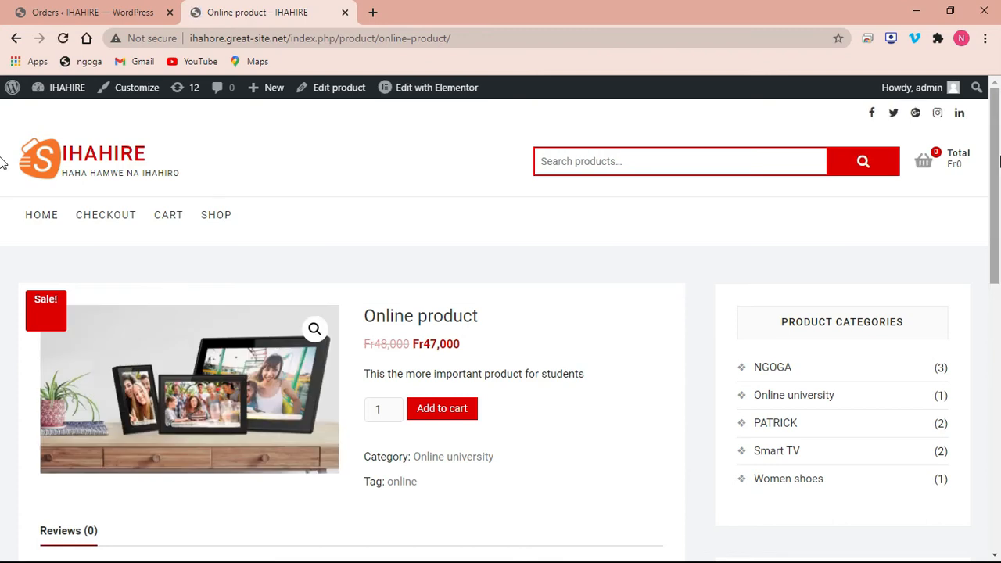
left_click_drag(999, 160, 998, 233)
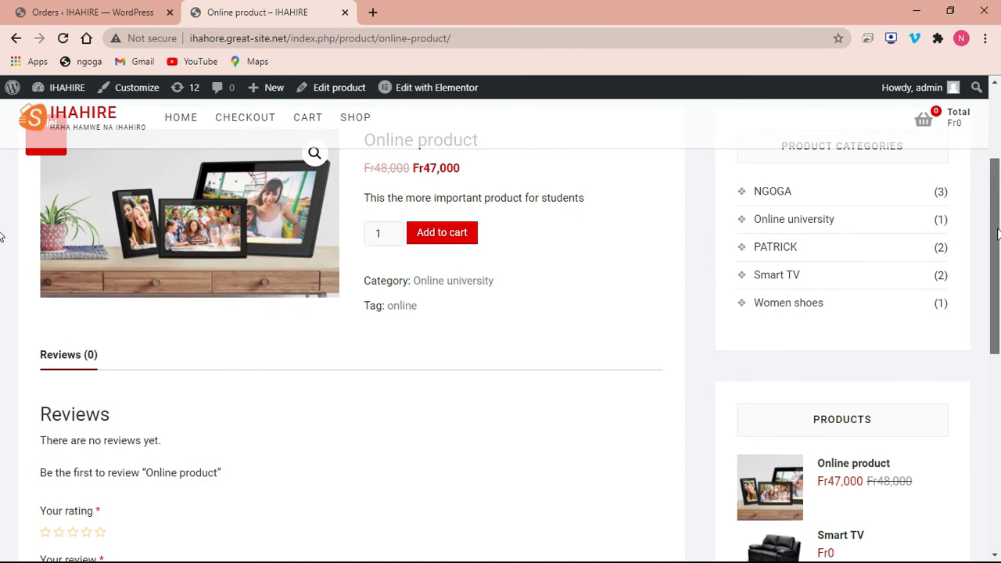
left_click_drag(998, 233, 998, 197)
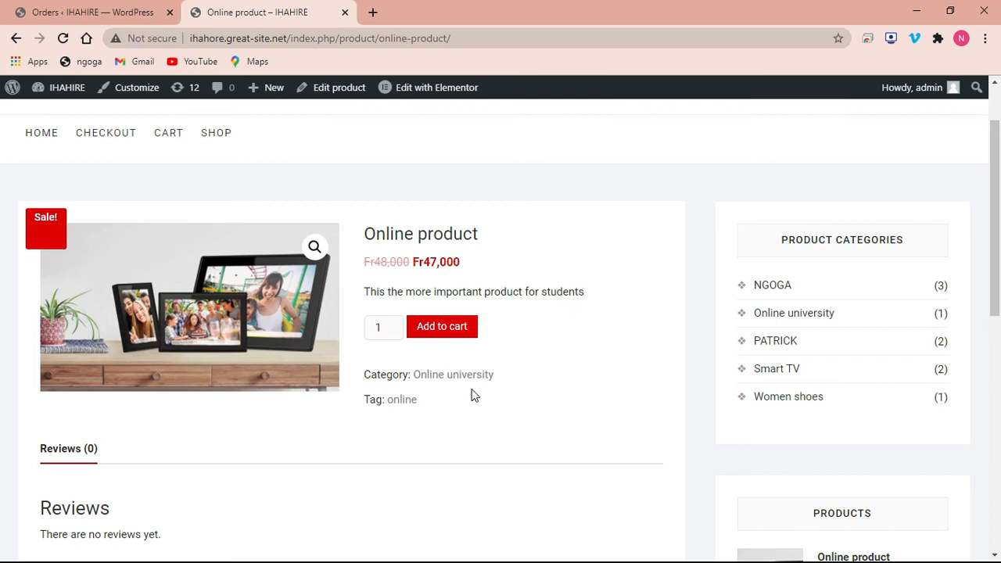
- Add one Online product to the shopping cart
left_click(452, 329)
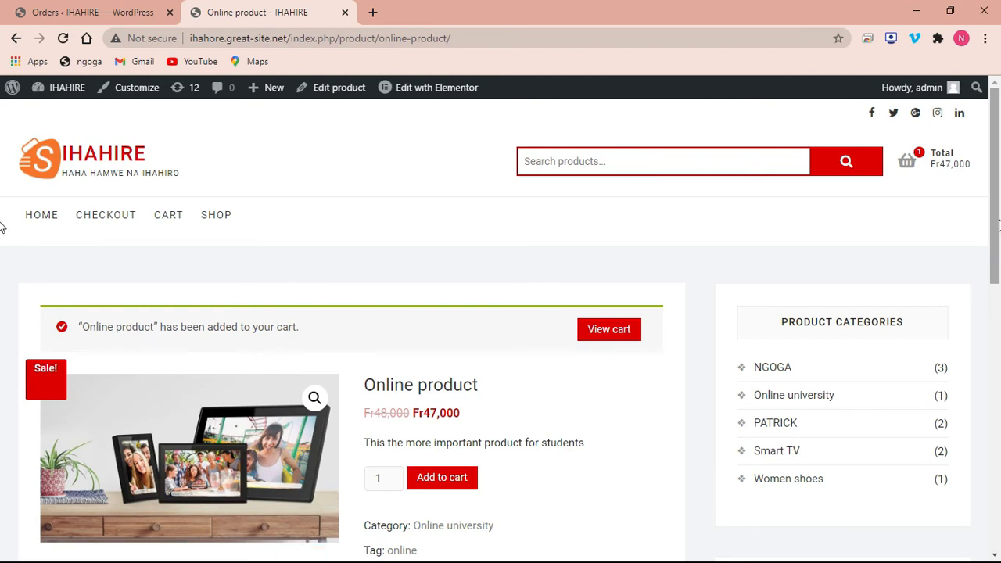
left_click_drag(998, 225, 997, 287)
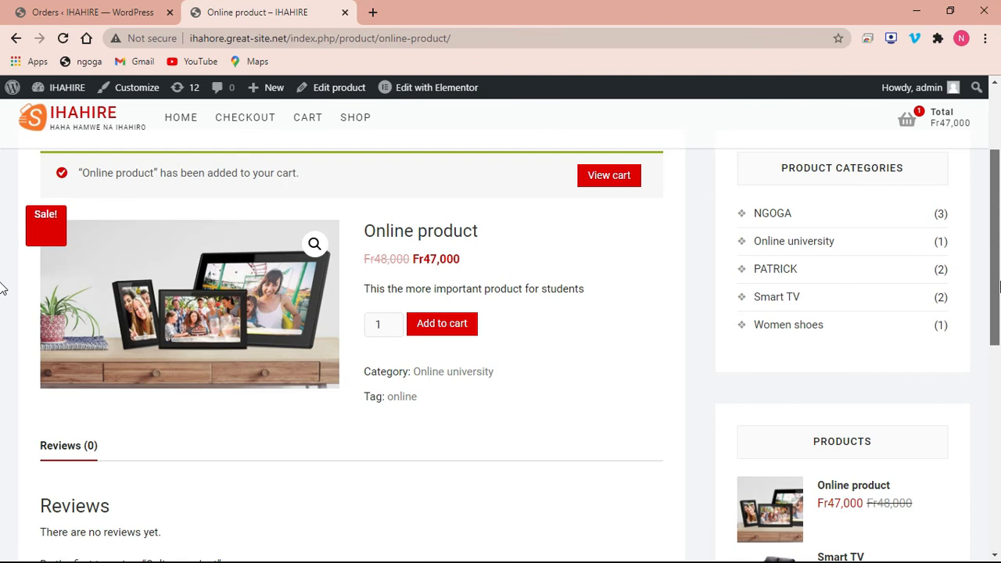
scroll(998, 288, "down", 1)
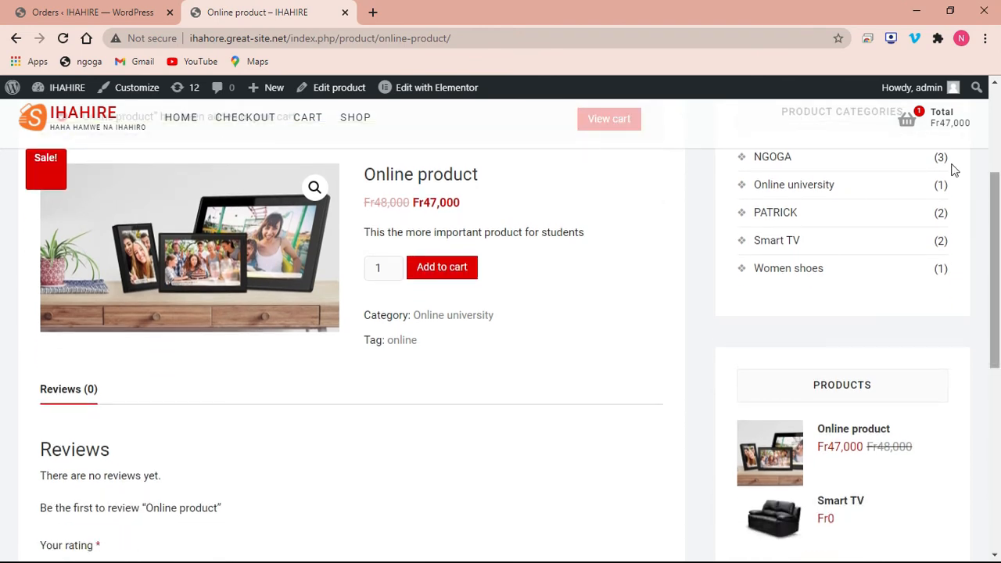
scroll(772, 223, "up", 2)
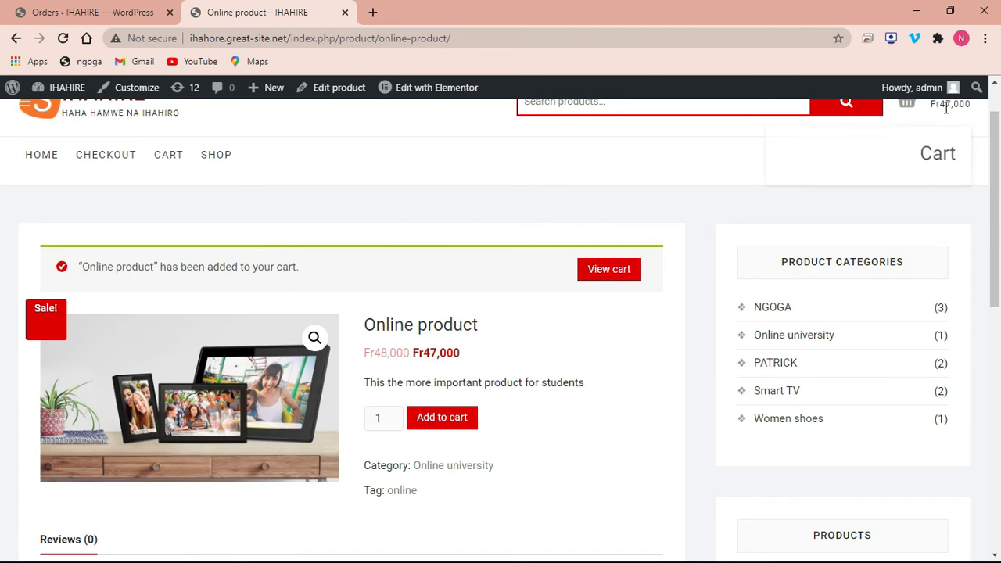
scroll(993, 190, "up", 1)
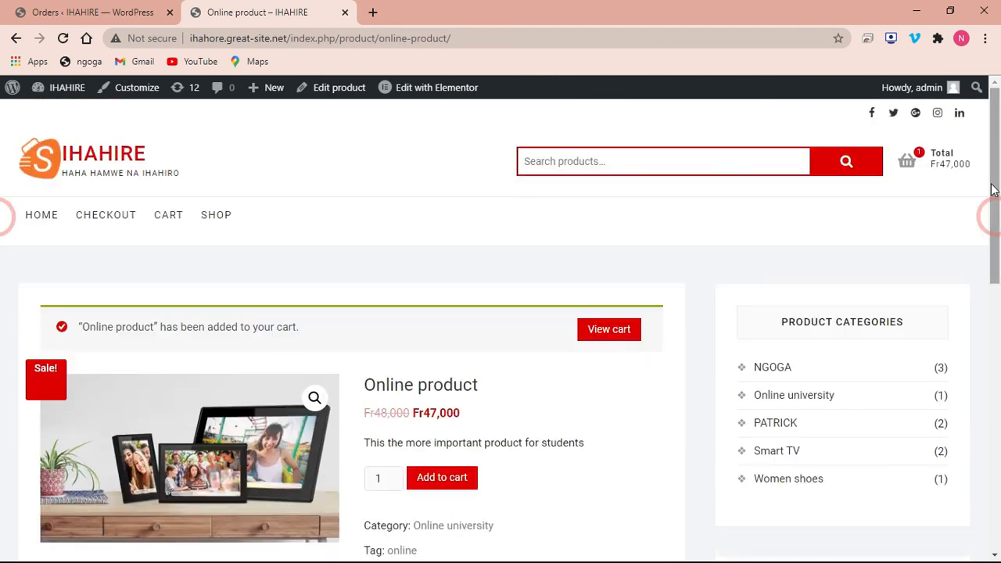
- Open the shopping cart and review its contents and cart totals
left_click(921, 160)
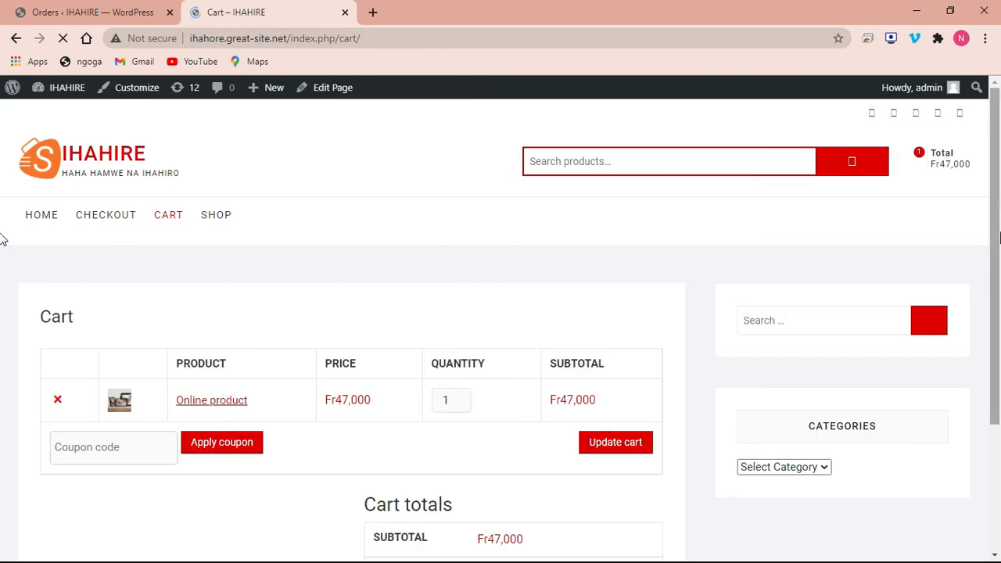
scroll(2, 266, "down", 1)
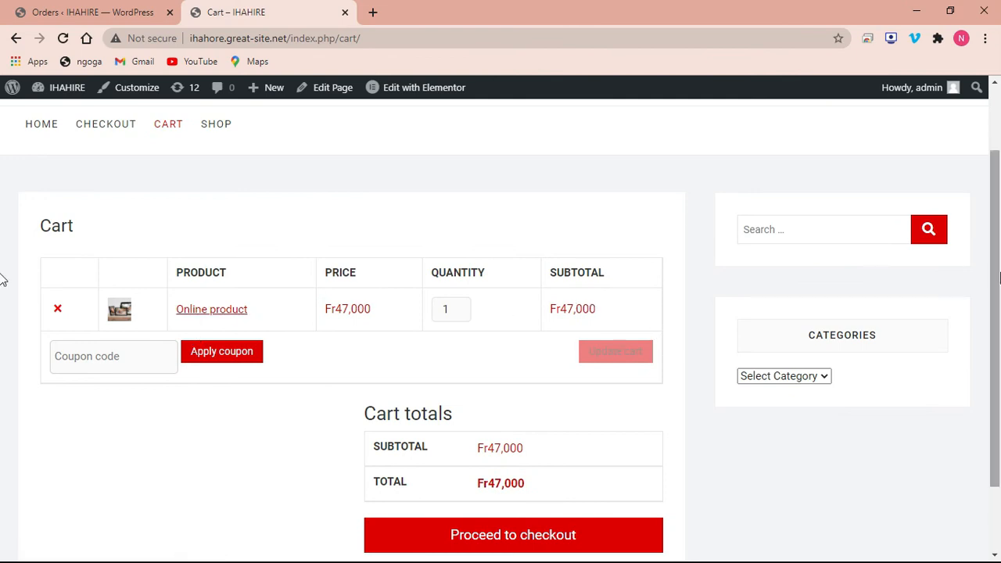
scroll(4, 277, "down", 1)
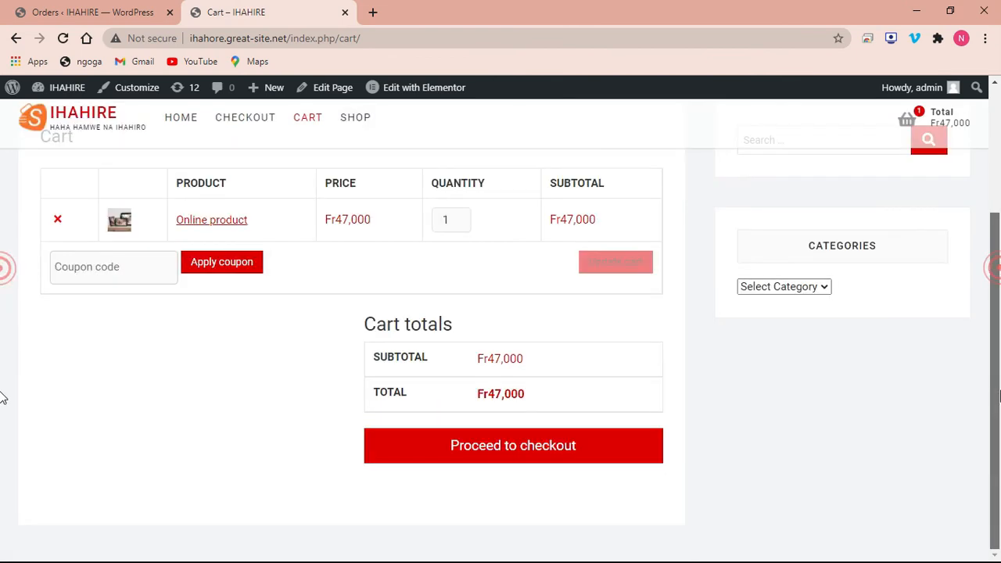
- Proceed to checkout with the Online product and place the order using the Rave payment method
left_click(557, 443)
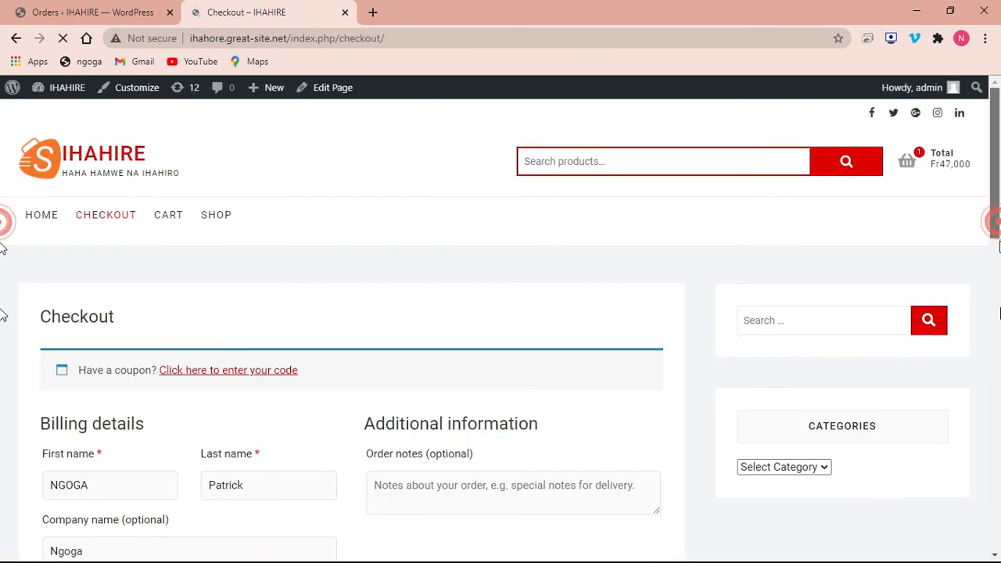
scroll(3, 315, "down", 10)
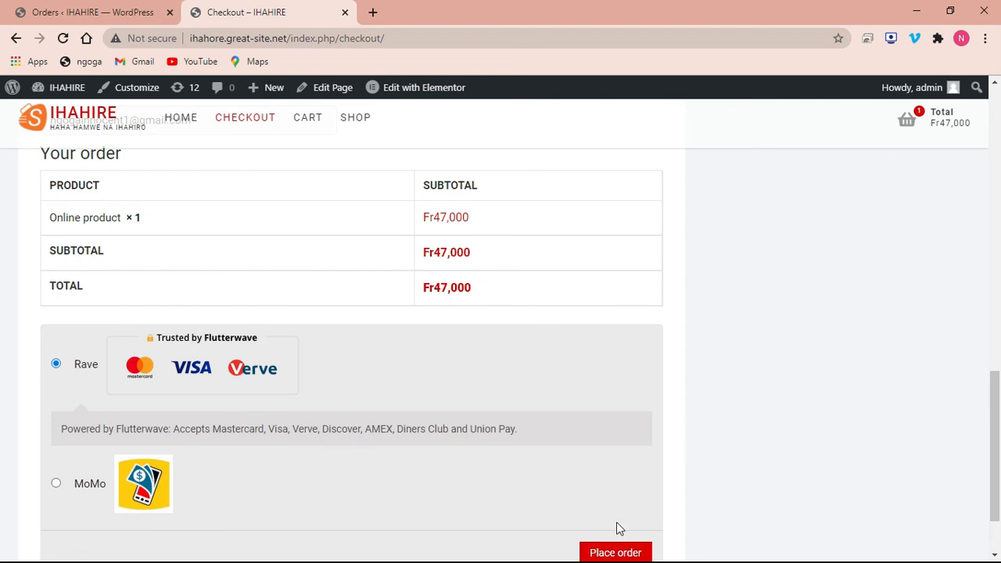
scroll(997, 477, "down", 2)
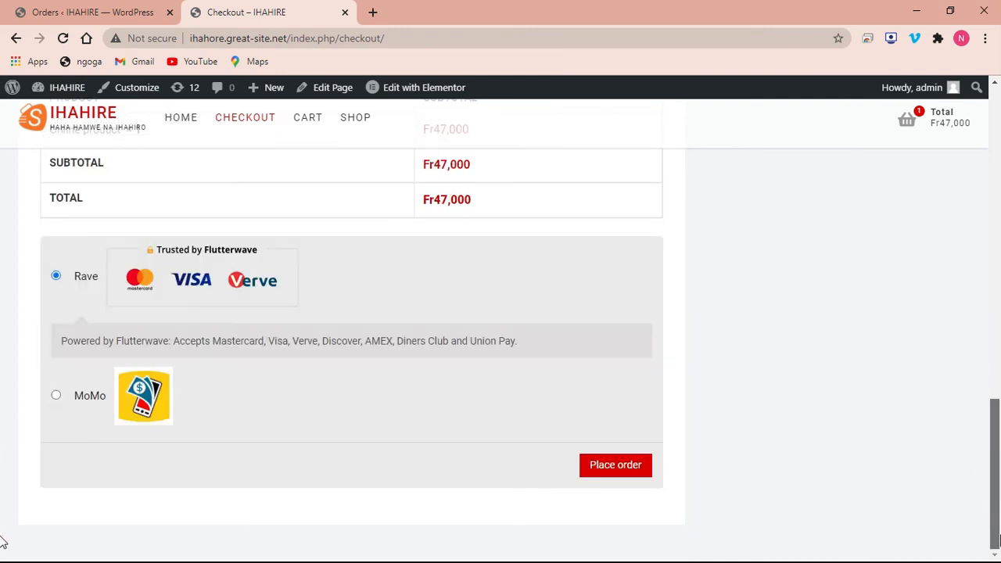
left_click(599, 473)
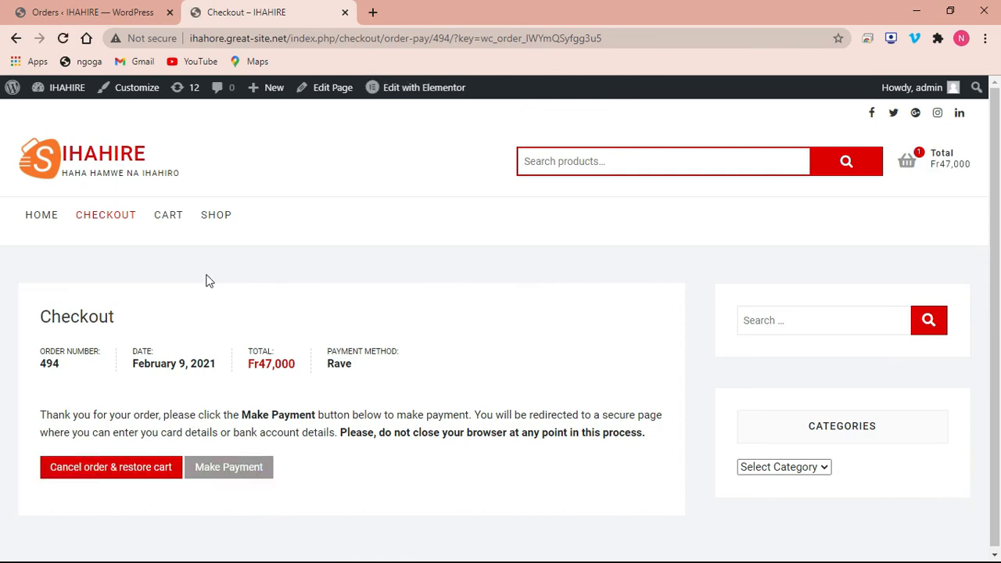
- Switch to the WooCommerce admin orders page, reload it and find the newly placed order in the list
left_click(79, 10)
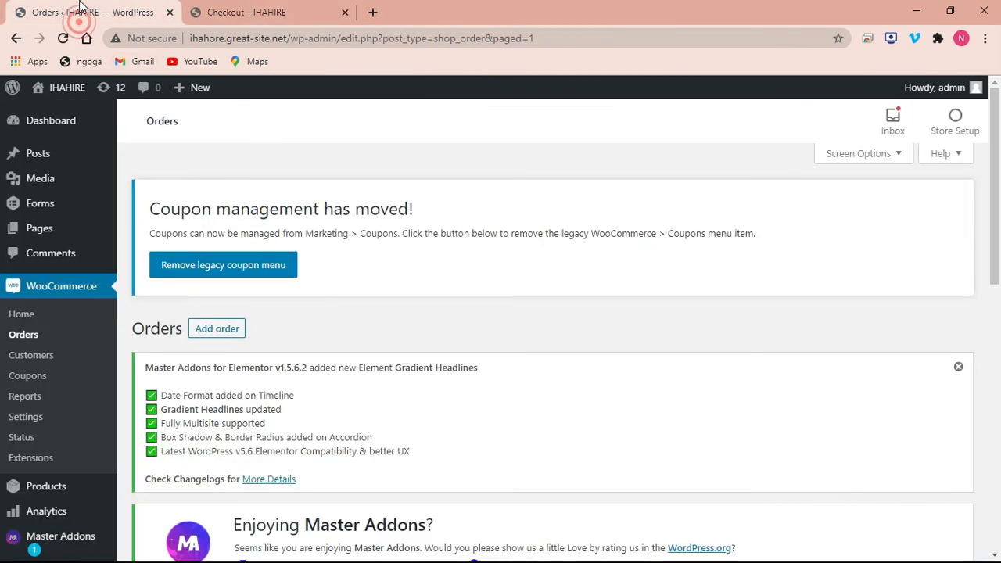
left_click(64, 37)
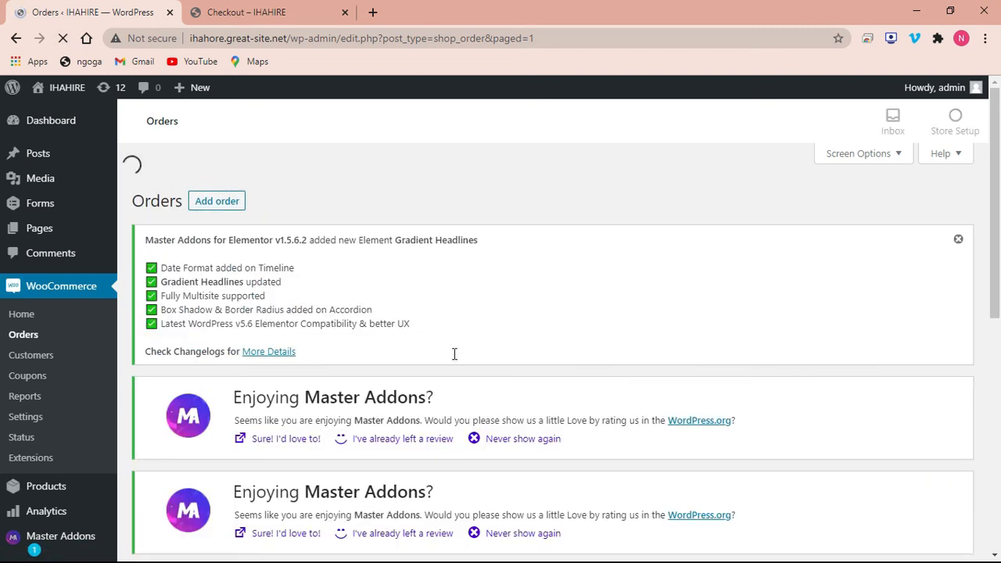
scroll(4, 376, "down", 5)
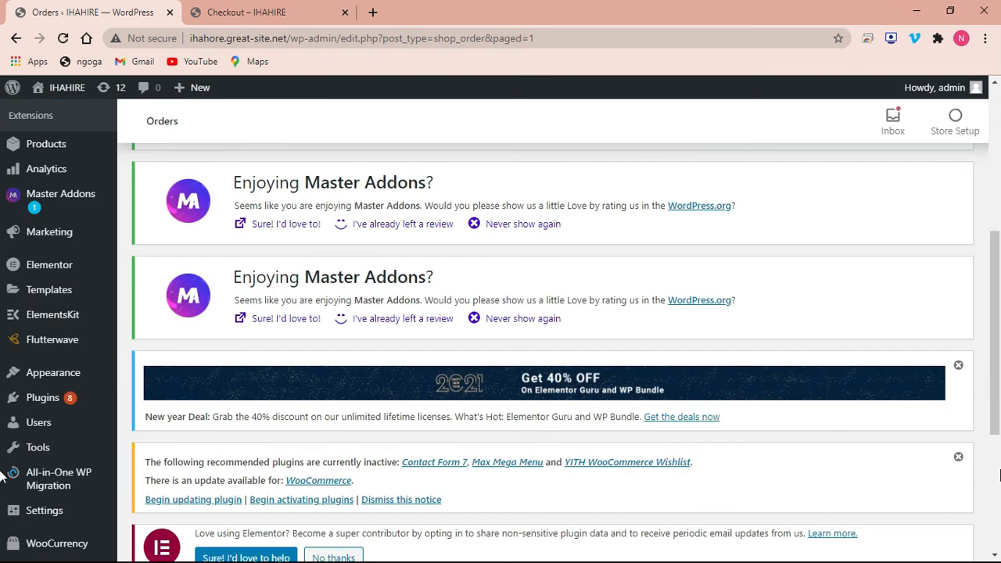
left_click_drag(991, 399, 999, 541)
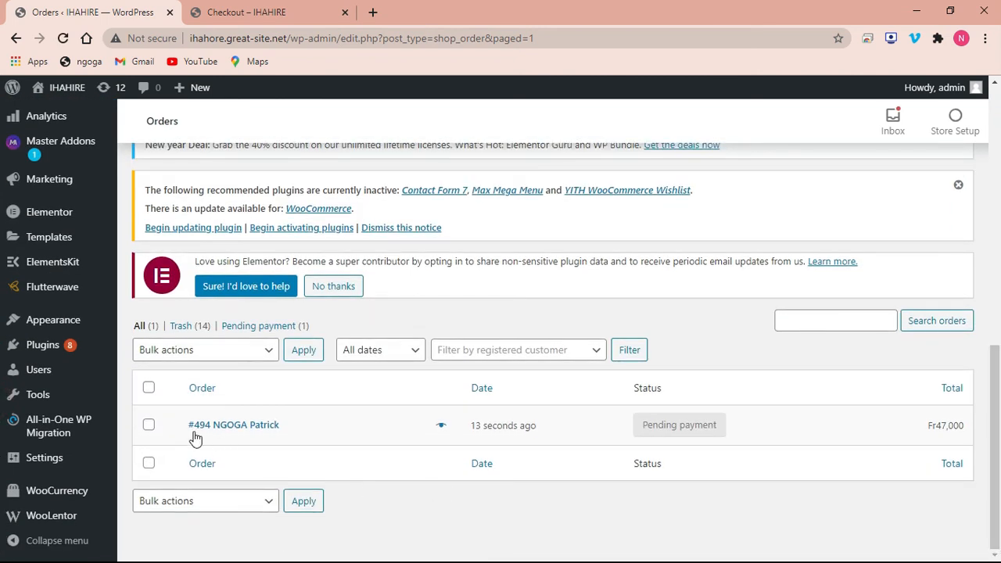
- Preview the new order's billing details, payment method and product in the orders list, and close the preview
left_click(438, 431)
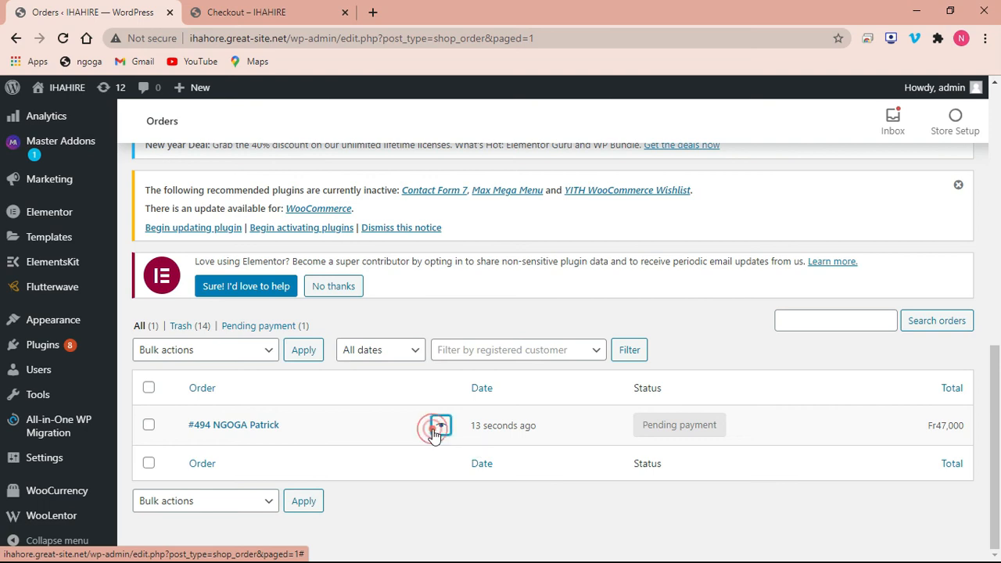
right_click(437, 432)
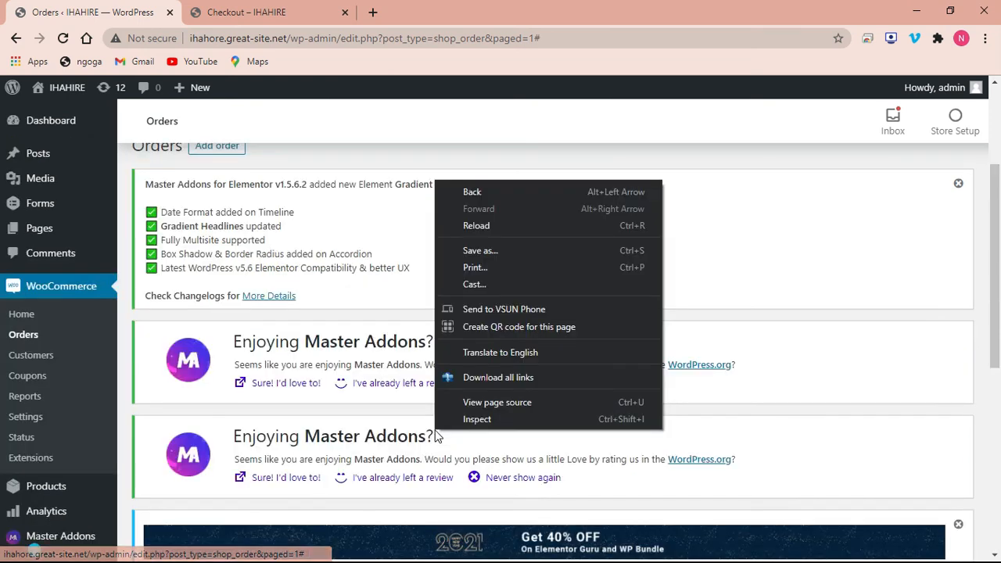
left_click(999, 271)
left_click(664, 128)
left_click_drag(999, 275, 999, 418)
left_click(441, 516)
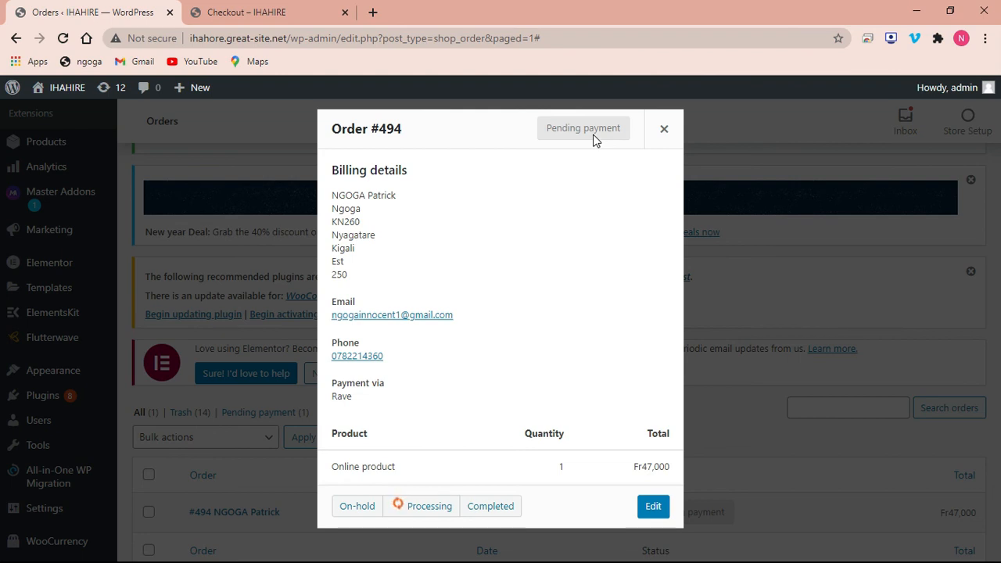
left_click(664, 130)
left_click_drag(993, 356, 997, 474)
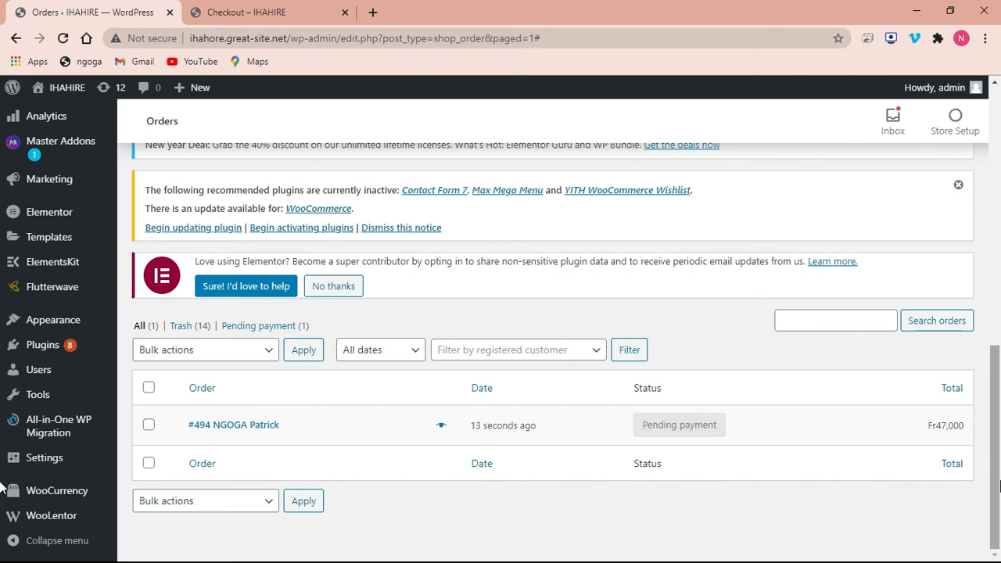
- Try to make the payment for the placed order from the storefront, and go back to the checkout page
left_click(273, 5)
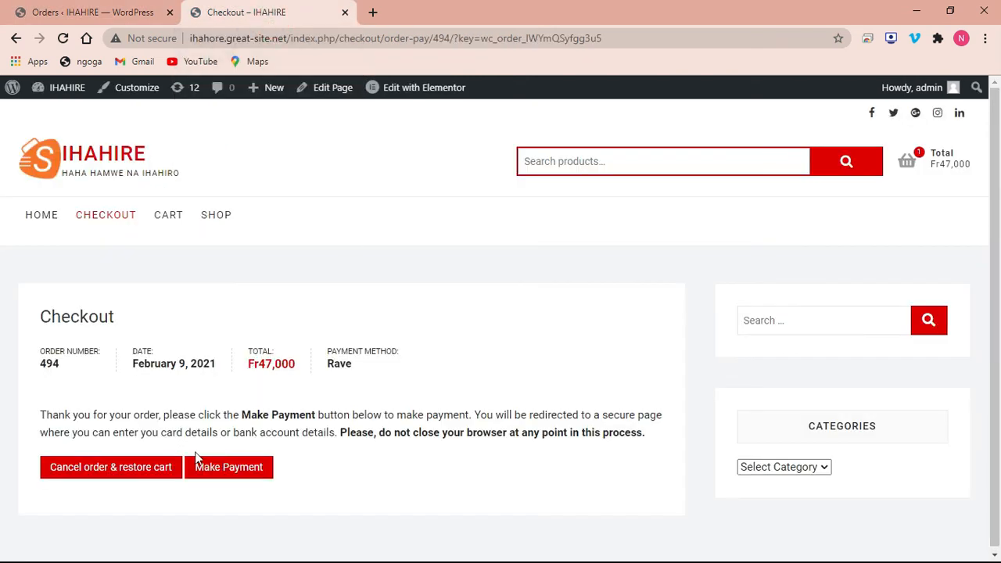
left_click(231, 469)
left_click(231, 469)
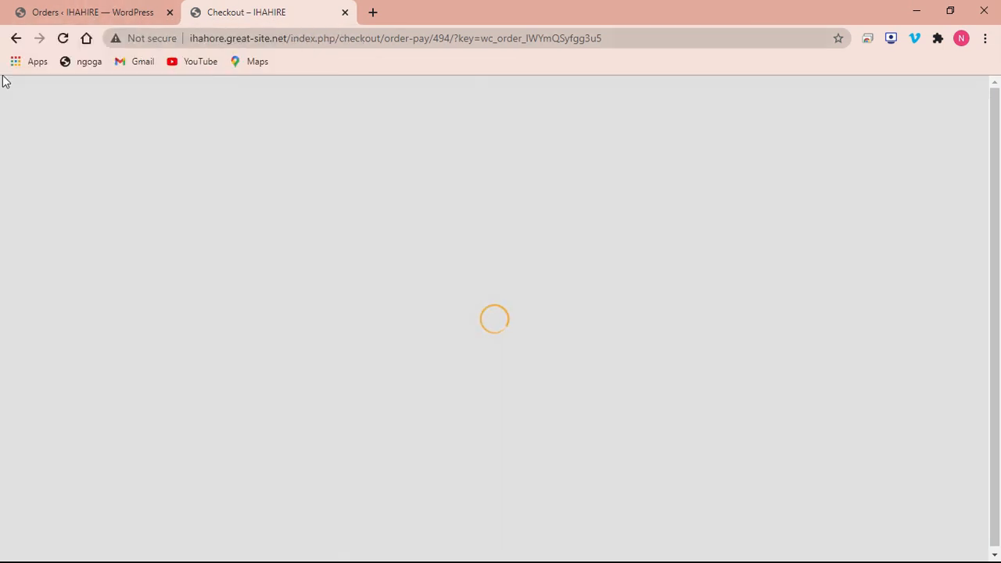
left_click(14, 39)
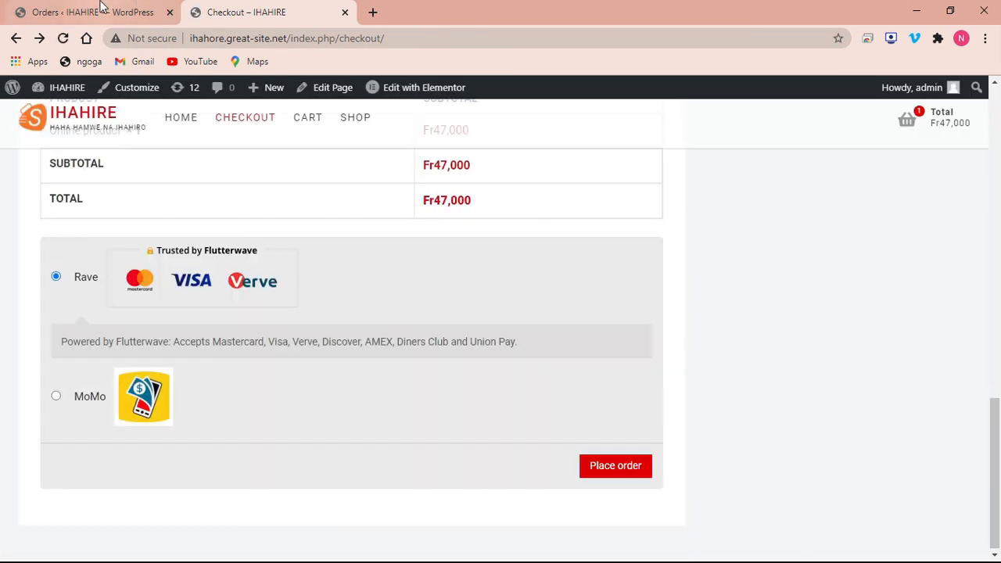
- Place the order again with the Rave payment method to reach its order payment page
left_click(613, 466)
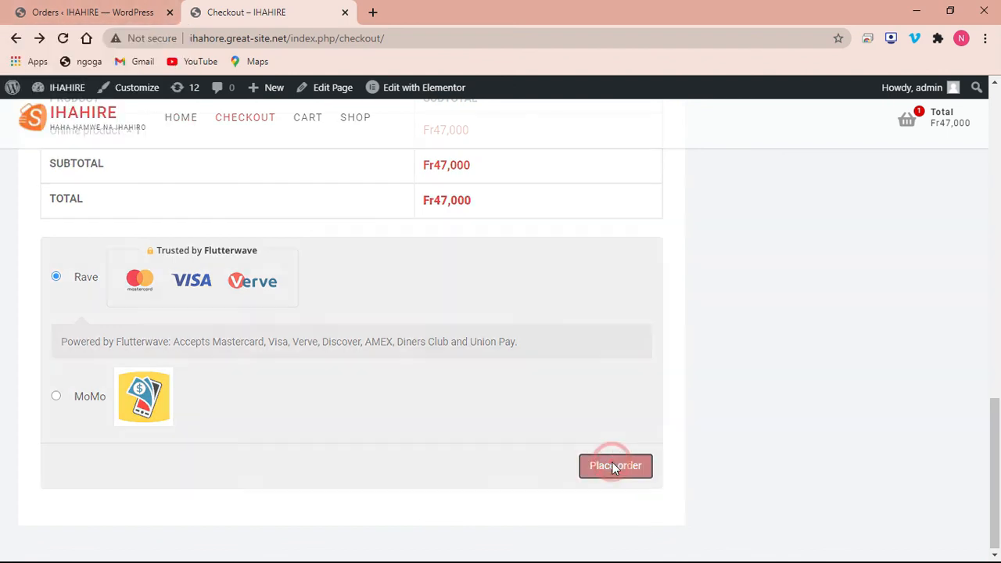
left_click(98, 11)
left_click(266, 12)
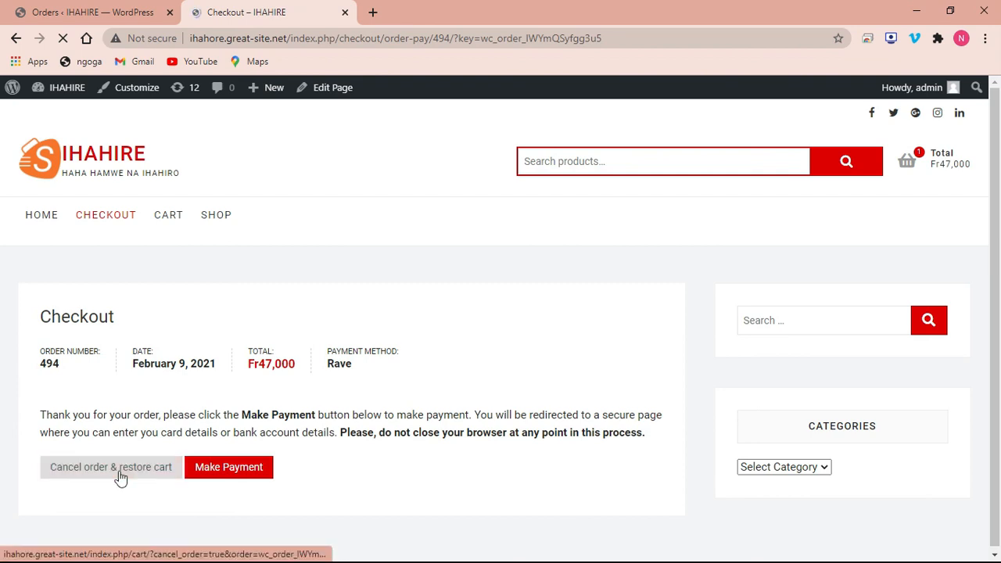
- Cancel the order with its cart restored, and remove the Online product from the cart
left_click(121, 475)
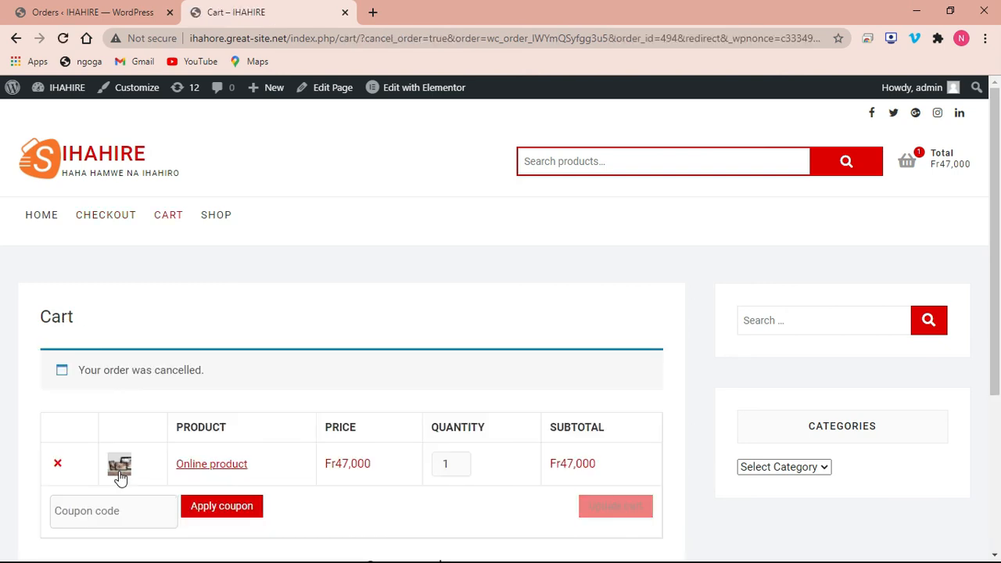
left_click(56, 463)
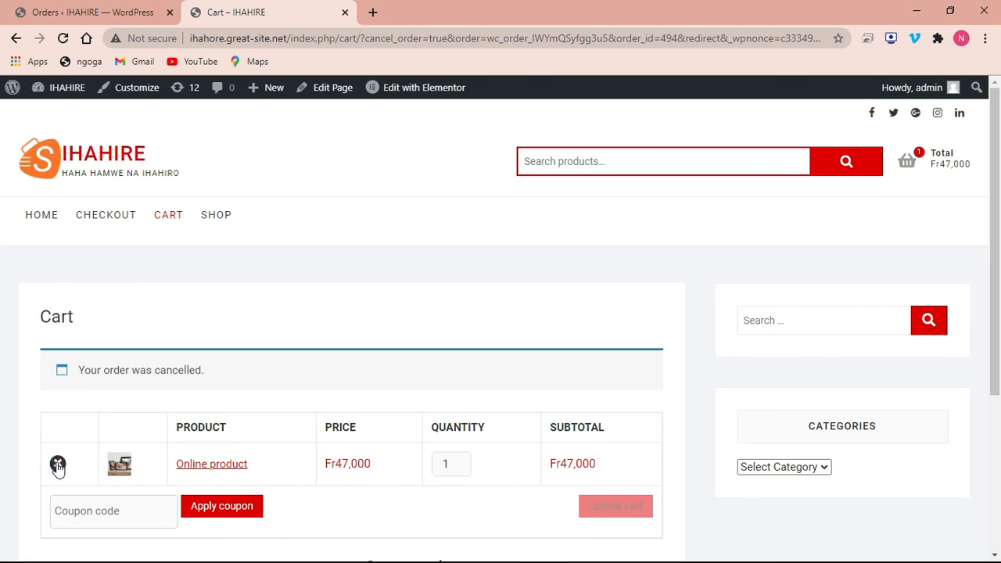
- Reload the WooCommerce admin orders list and check the status of the order
left_click(43, 12)
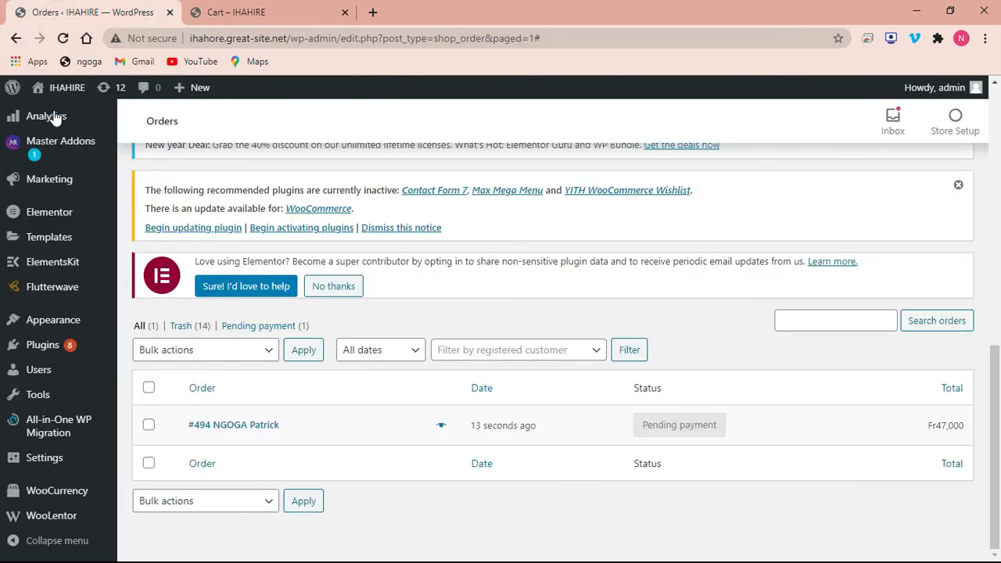
left_click(63, 38)
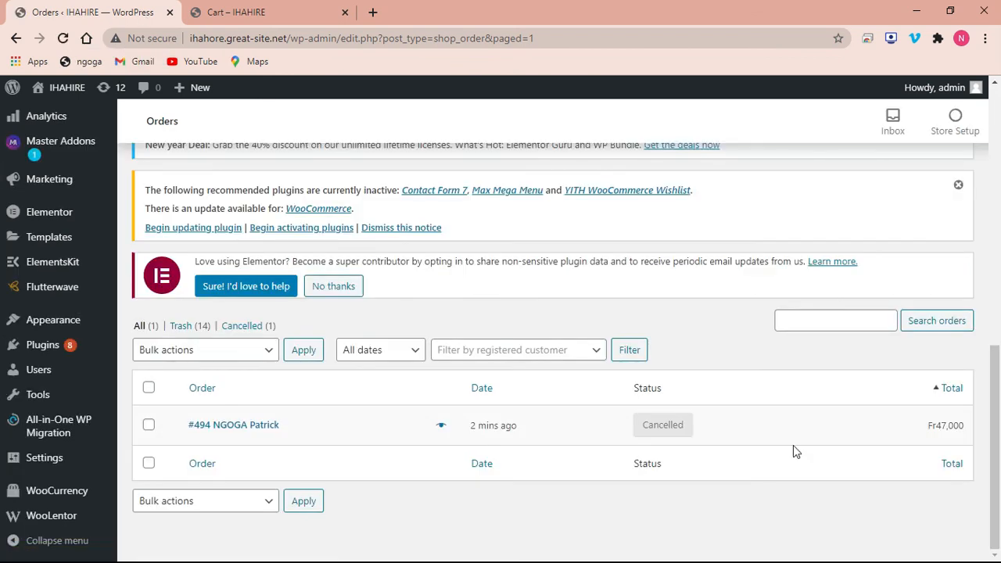
mouse_move(643, 420)
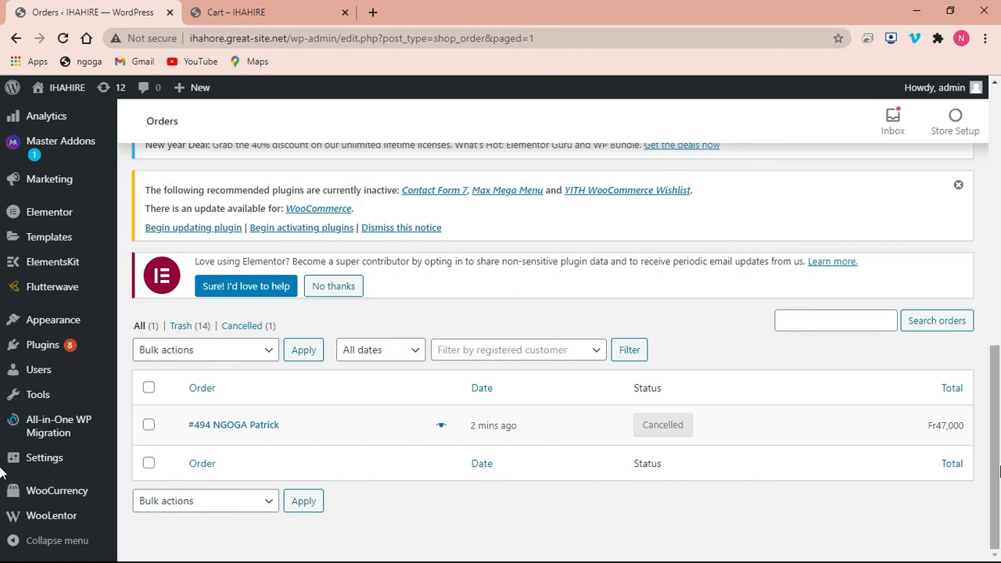
left_click_drag(1000, 472, 987, 338)
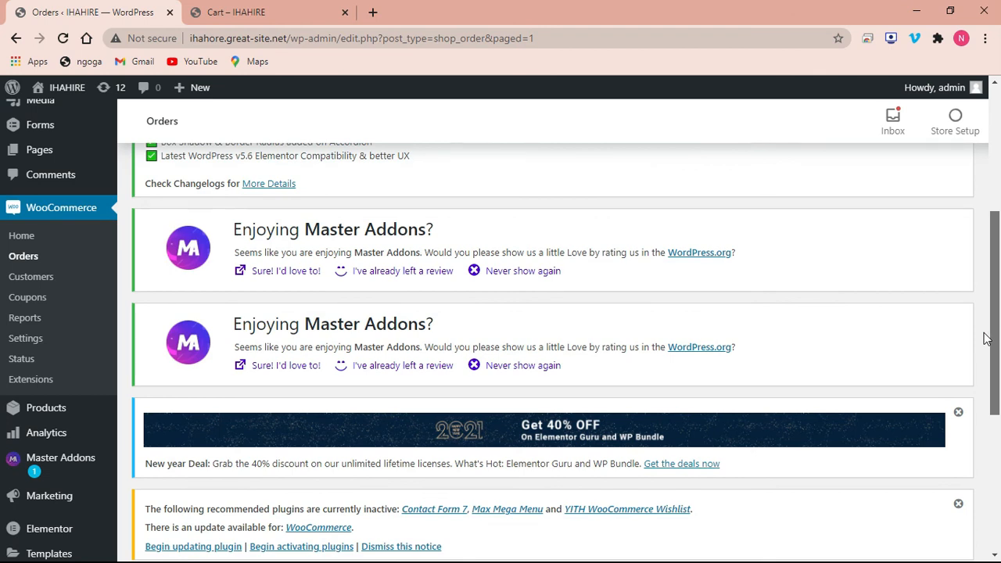
left_click_drag(987, 338, 988, 338)
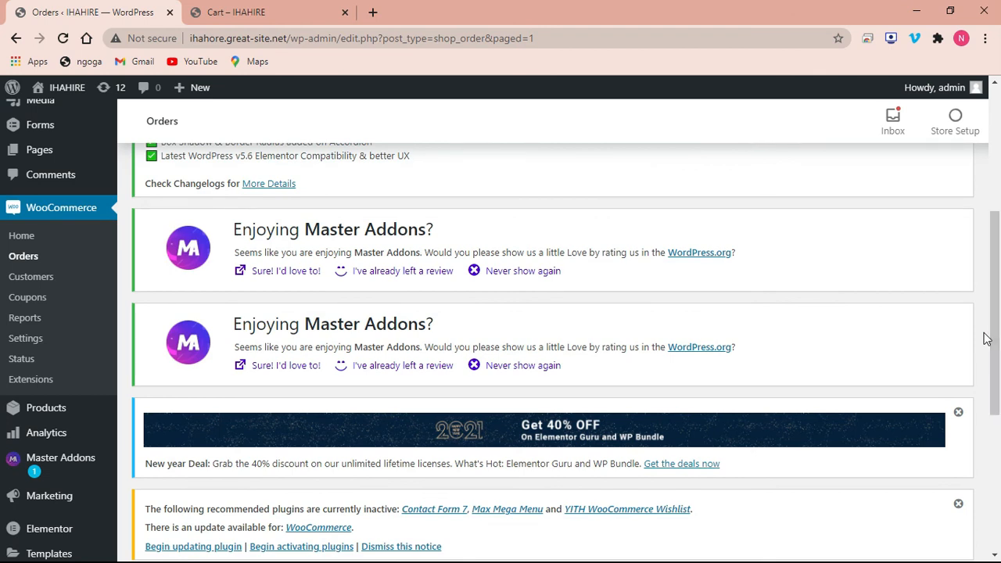